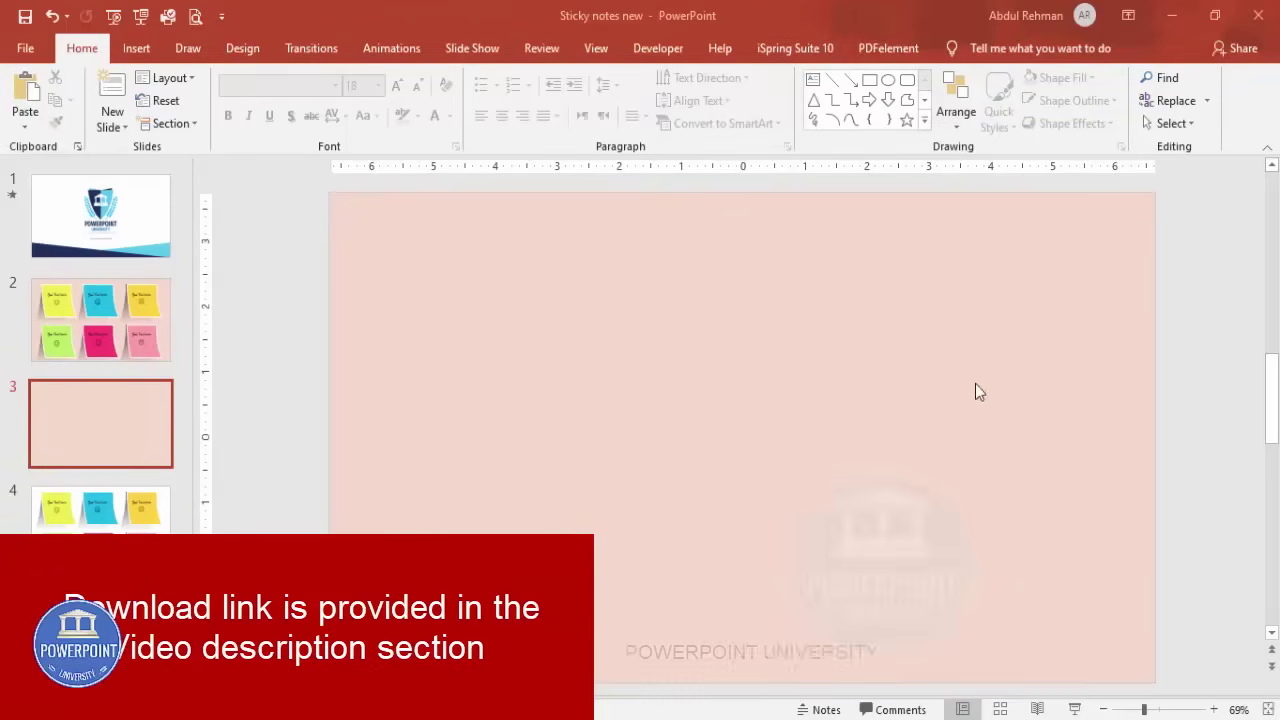
# Draw a plain blue rectangle on the left of the blank slide
pyautogui.click(136, 50)
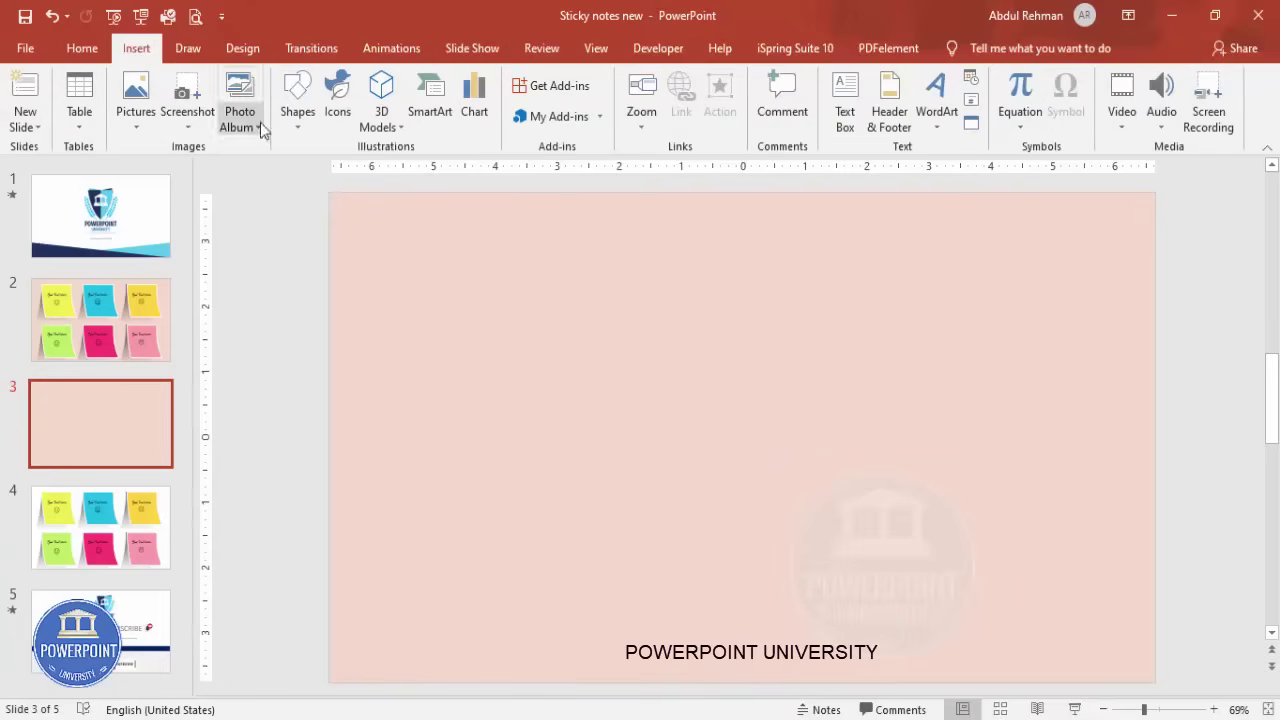
pyautogui.click(291, 134)
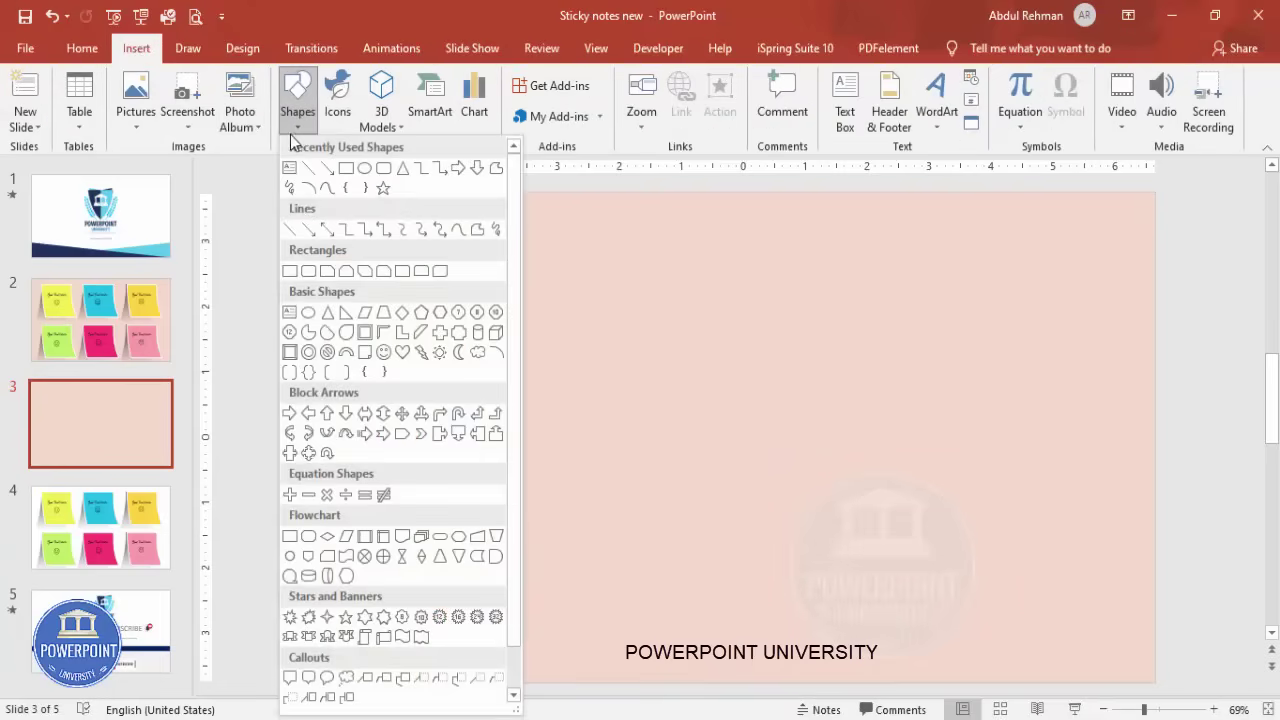
pyautogui.click(290, 271)
pyautogui.moveTo(447, 299); pyautogui.dragTo(641, 521)
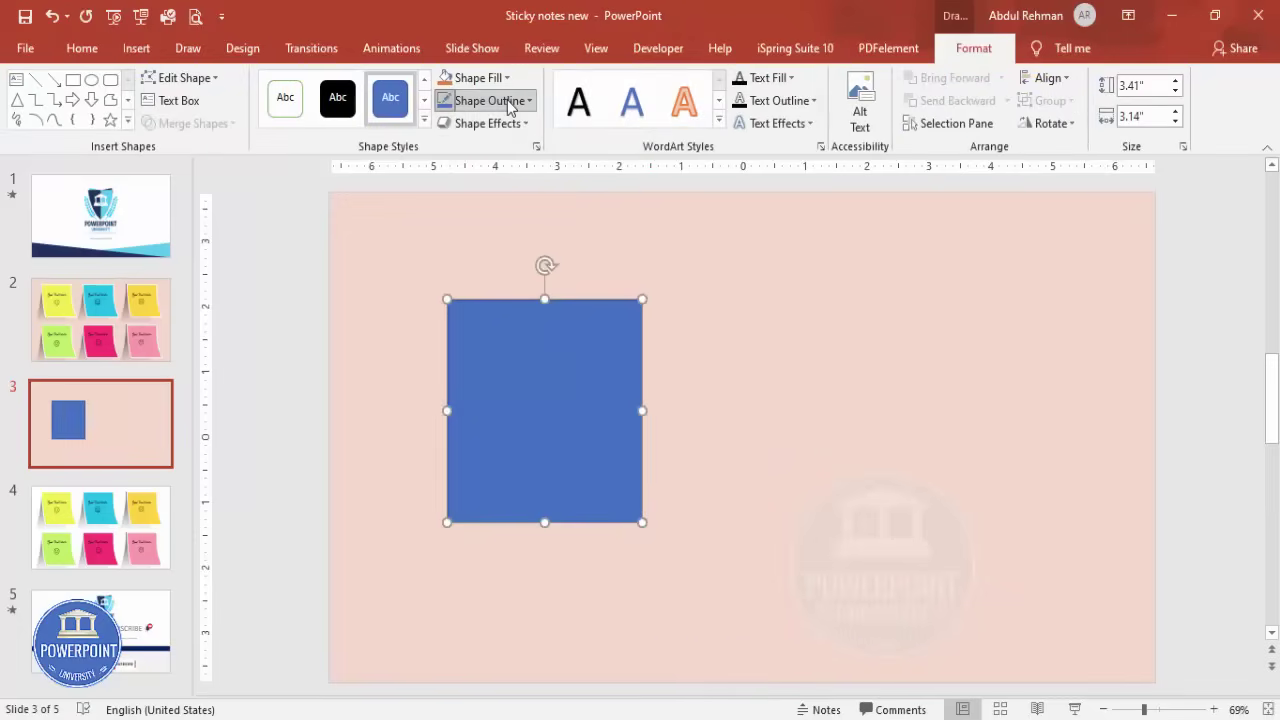
# Give the rectangle a white outline 4½ pt thick
pyautogui.click(510, 101)
pyautogui.click(443, 145)
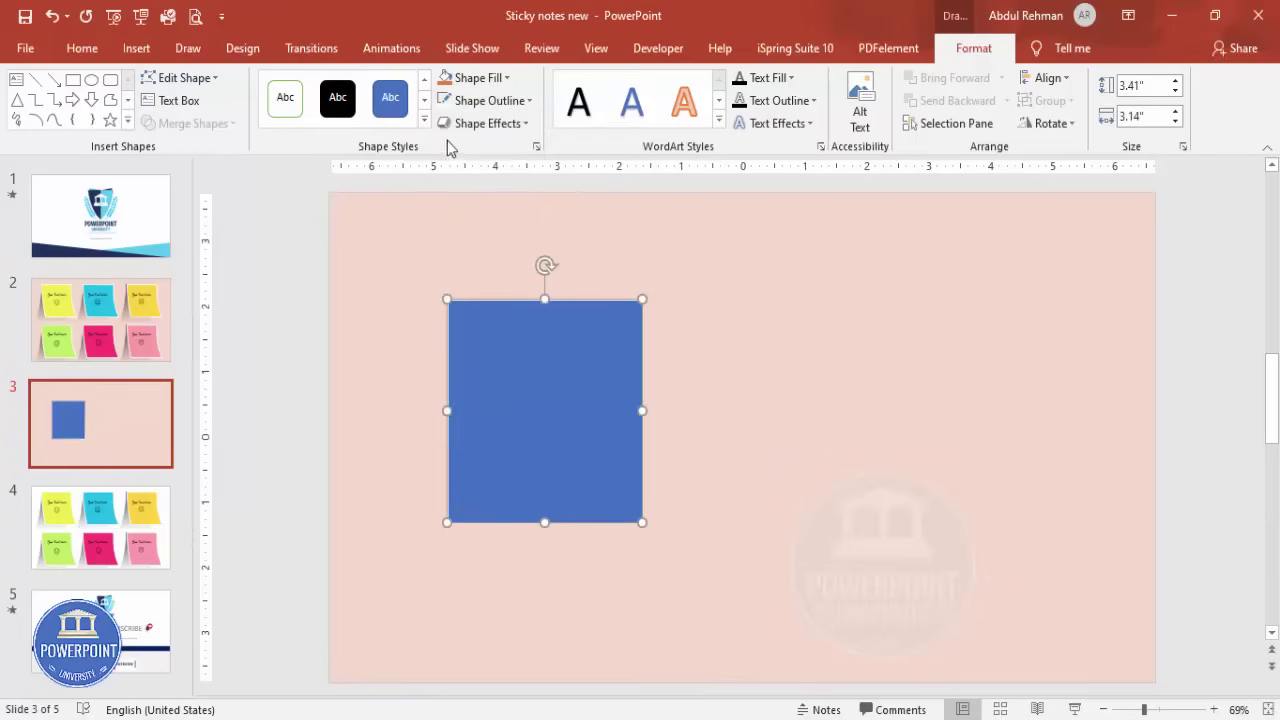
pyautogui.click(508, 100)
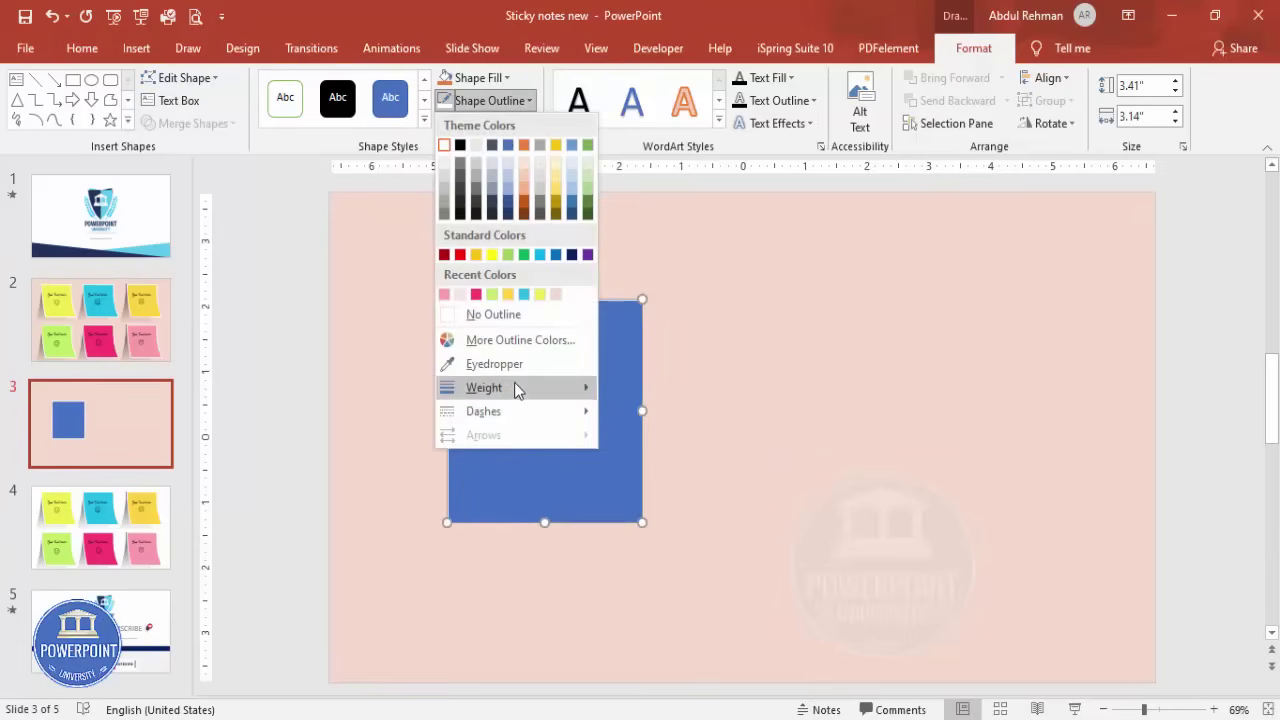
pyautogui.moveTo(514, 383)
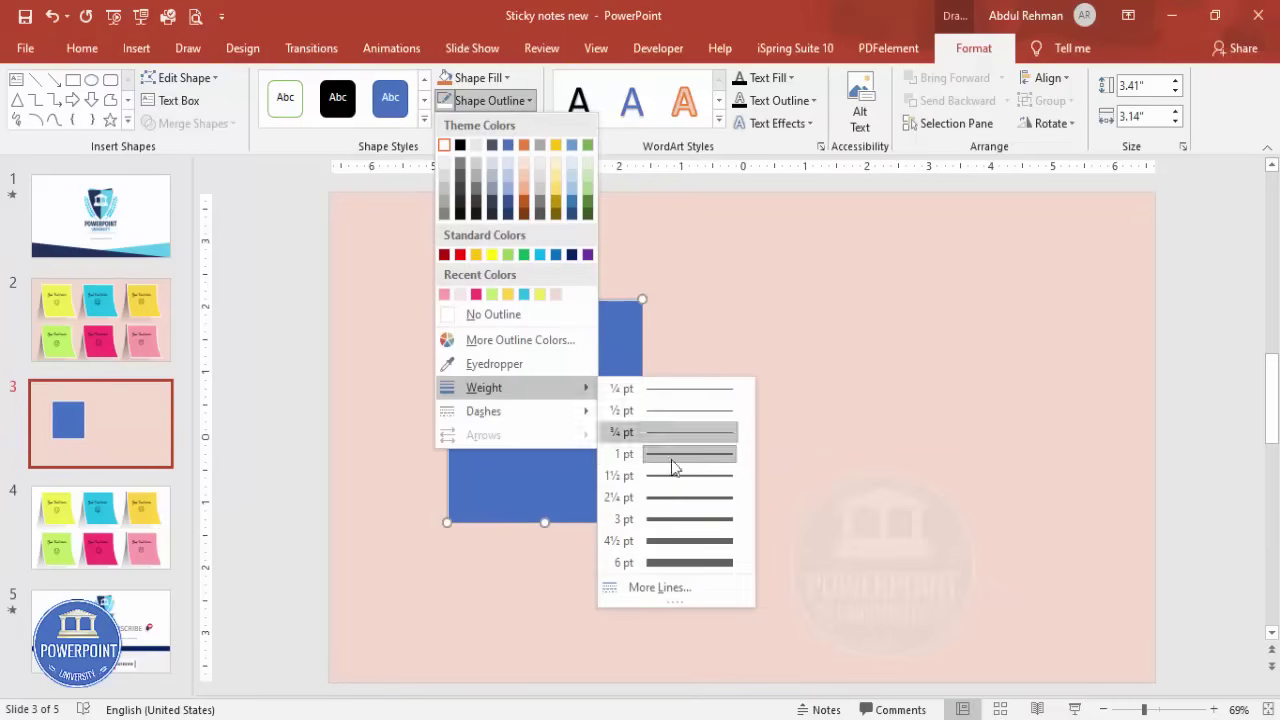
pyautogui.click(689, 543)
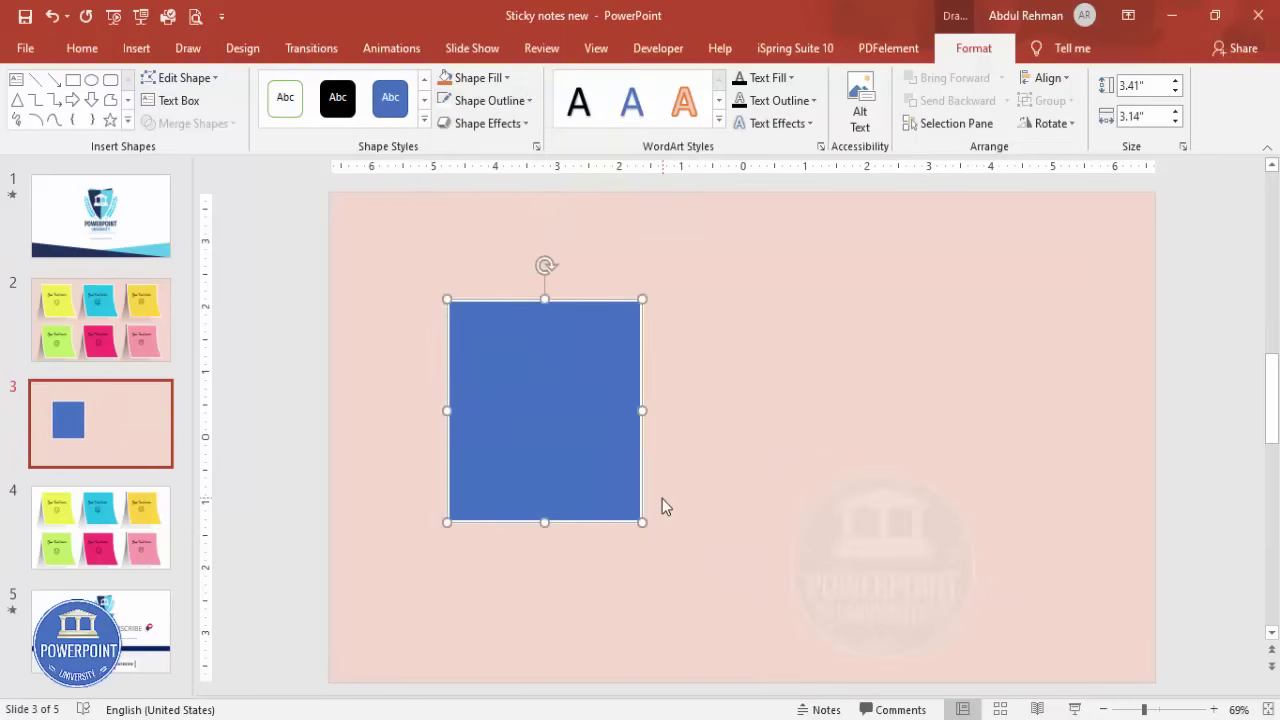
# With Edit Points, shift the bottom corners and curve the rectangle's right side
pyautogui.rightClick(572, 461)
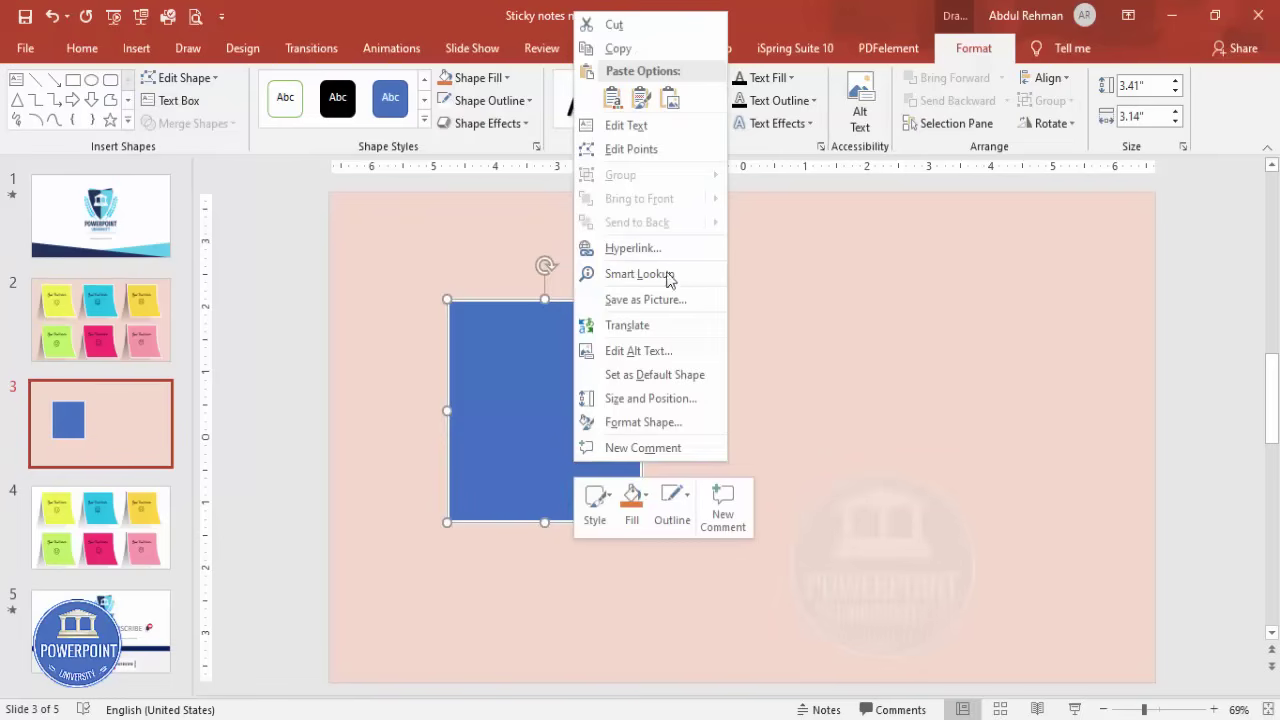
pyautogui.click(634, 157)
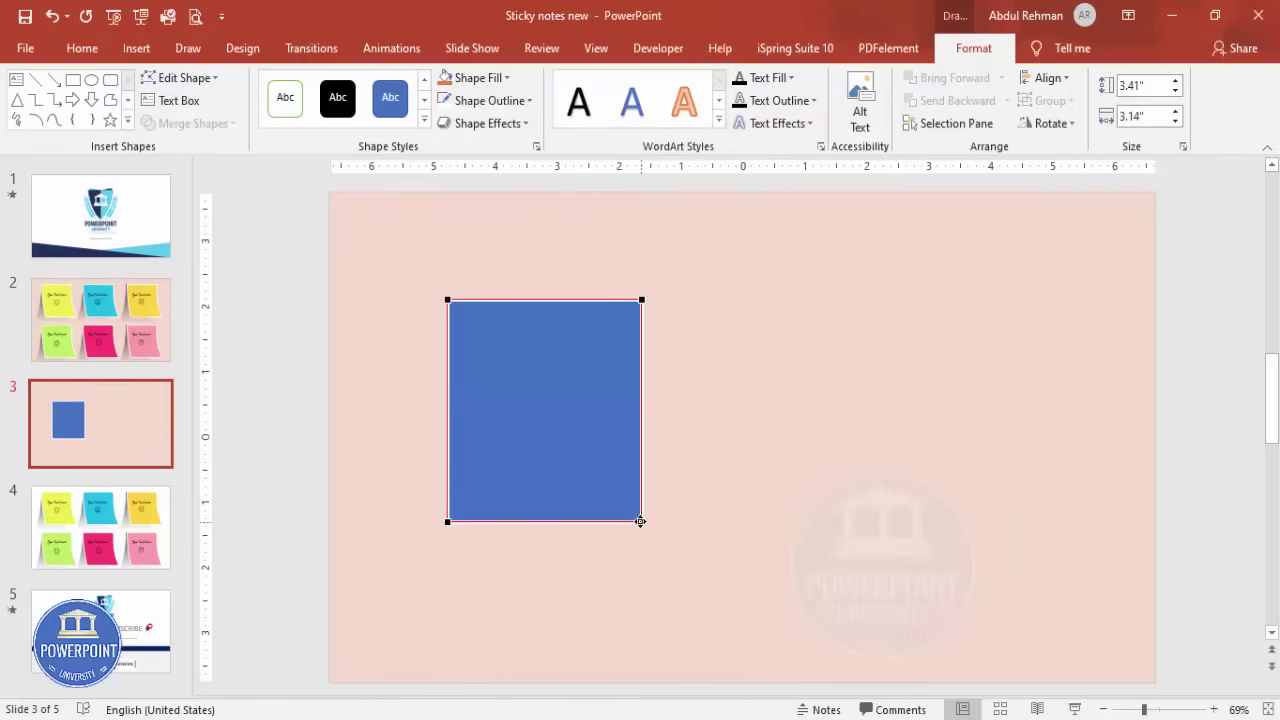
pyautogui.moveTo(642, 523); pyautogui.dragTo(657, 522)
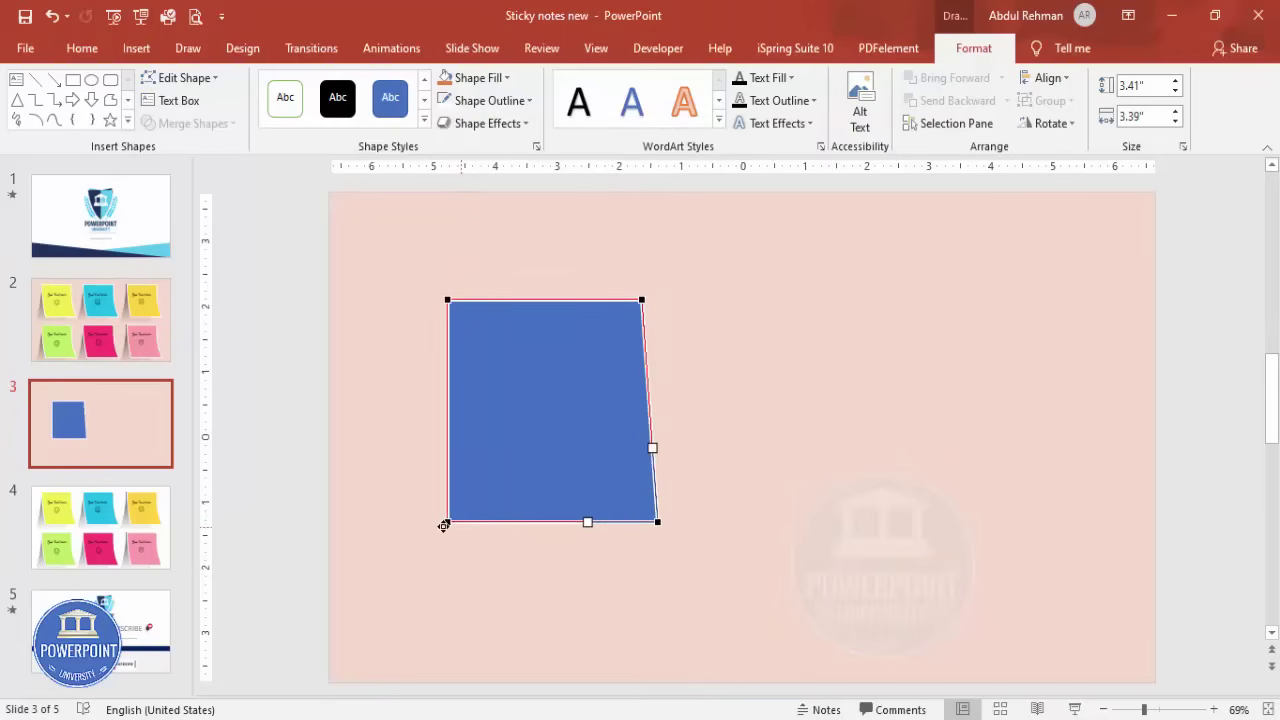
pyautogui.moveTo(447, 526); pyautogui.dragTo(469, 522)
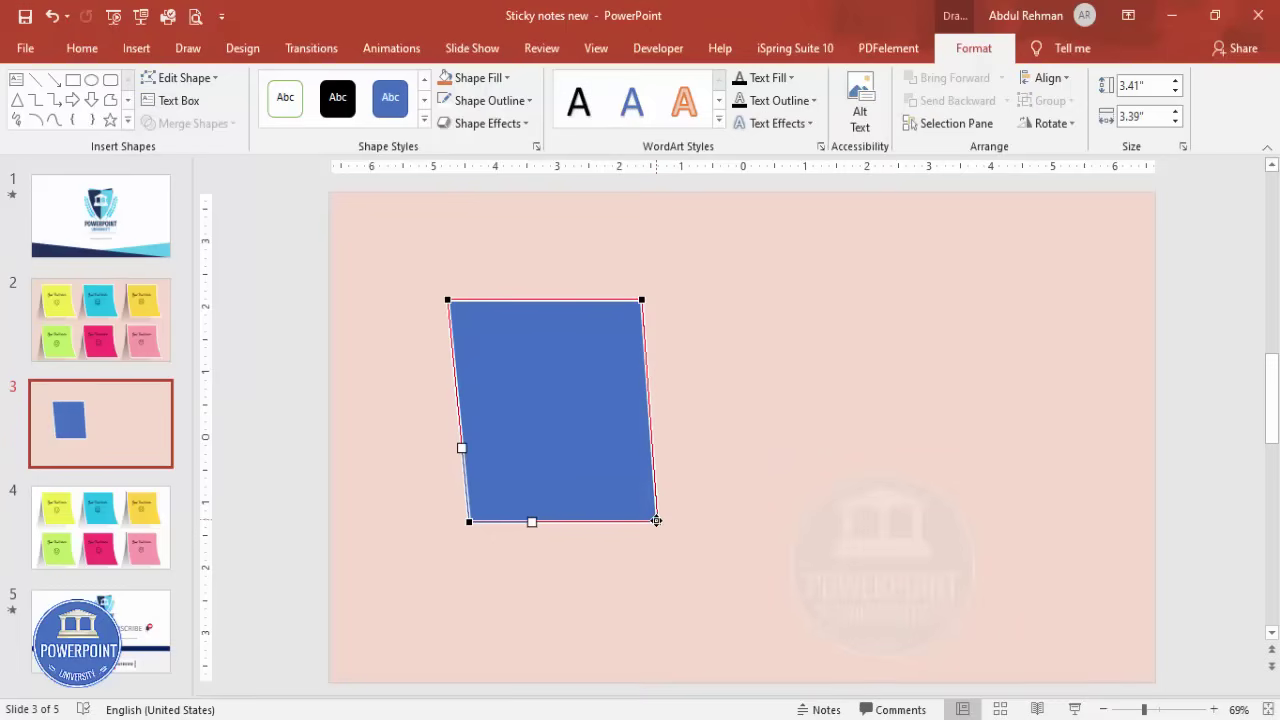
pyautogui.moveTo(656, 520); pyautogui.dragTo(669, 521)
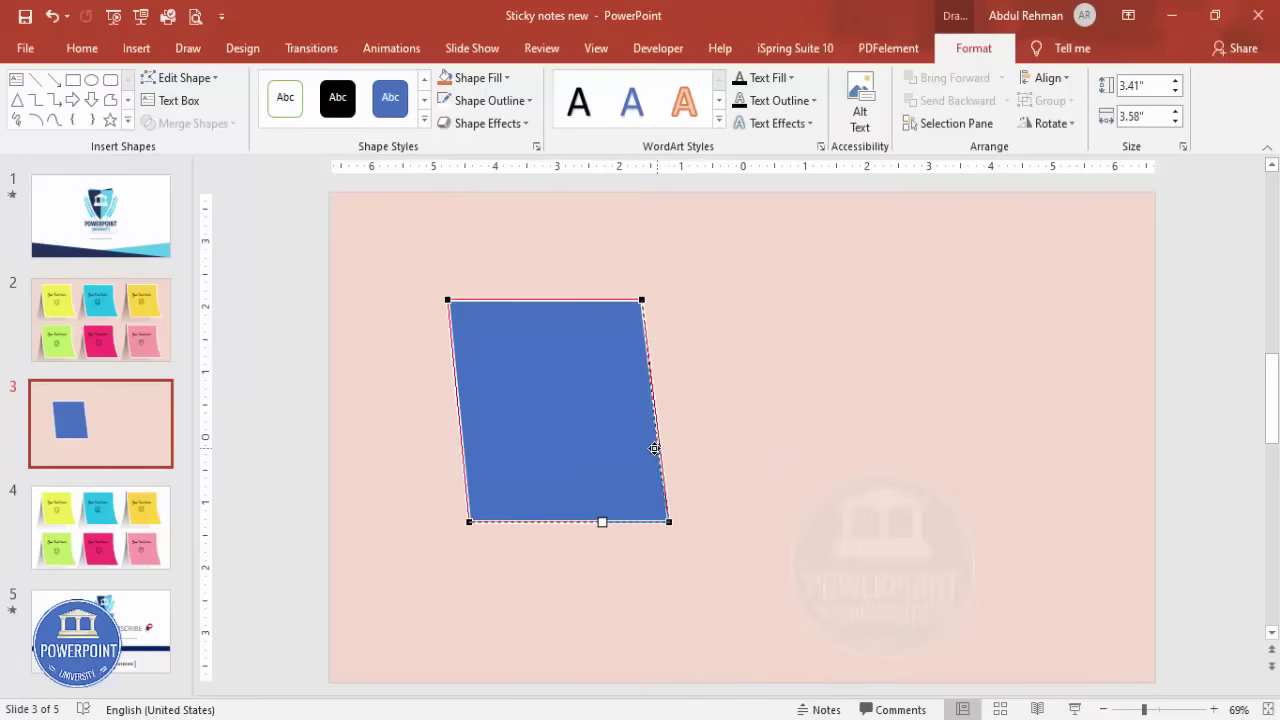
pyautogui.moveTo(653, 448); pyautogui.dragTo(640, 449)
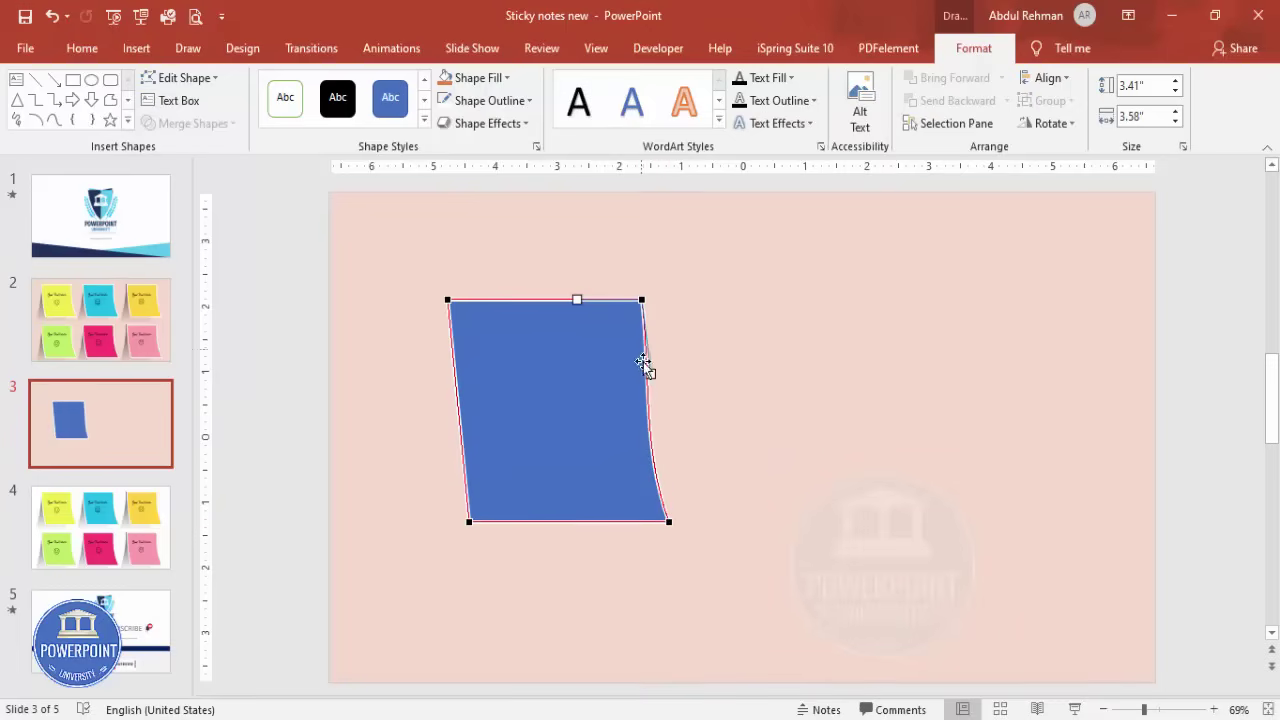
pyautogui.moveTo(650, 374); pyautogui.dragTo(639, 371)
# Curve the left side and bow the left edge outward, then finish point editing
pyautogui.click(471, 521)
pyautogui.moveTo(463, 449); pyautogui.dragTo(451, 446)
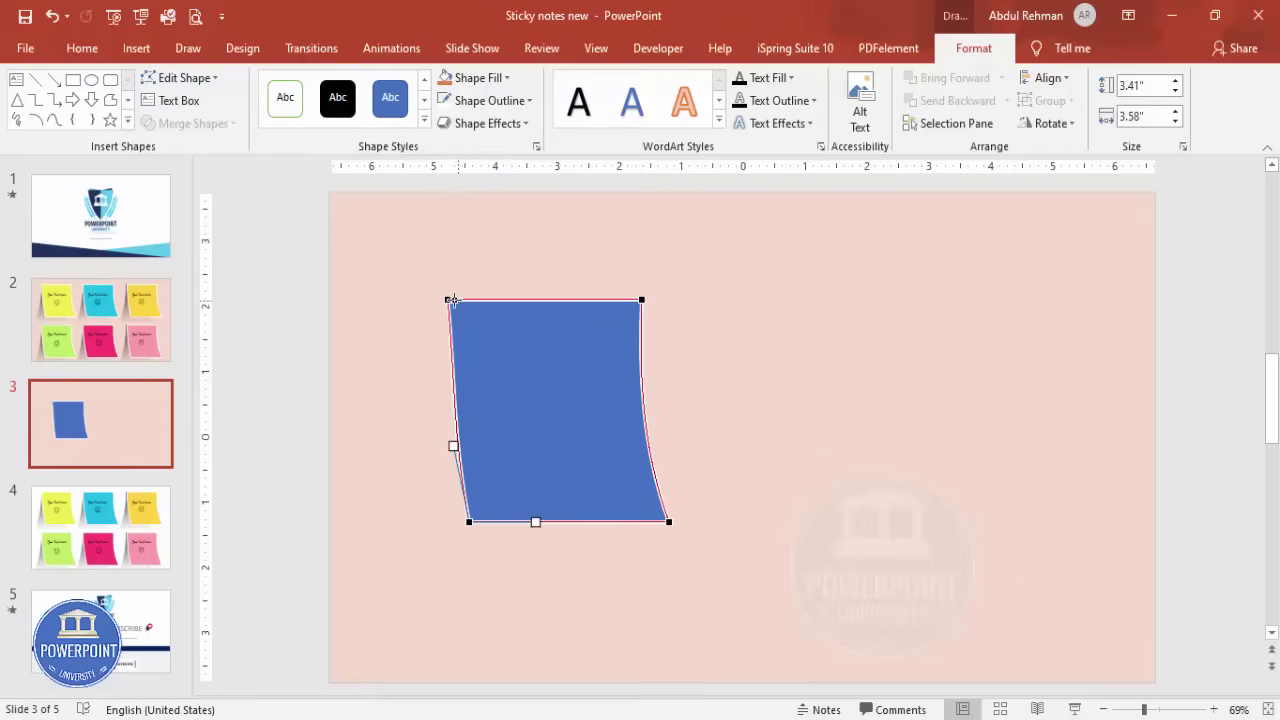
pyautogui.click(448, 299)
pyautogui.moveTo(456, 373); pyautogui.dragTo(440, 363)
pyautogui.click(689, 405)
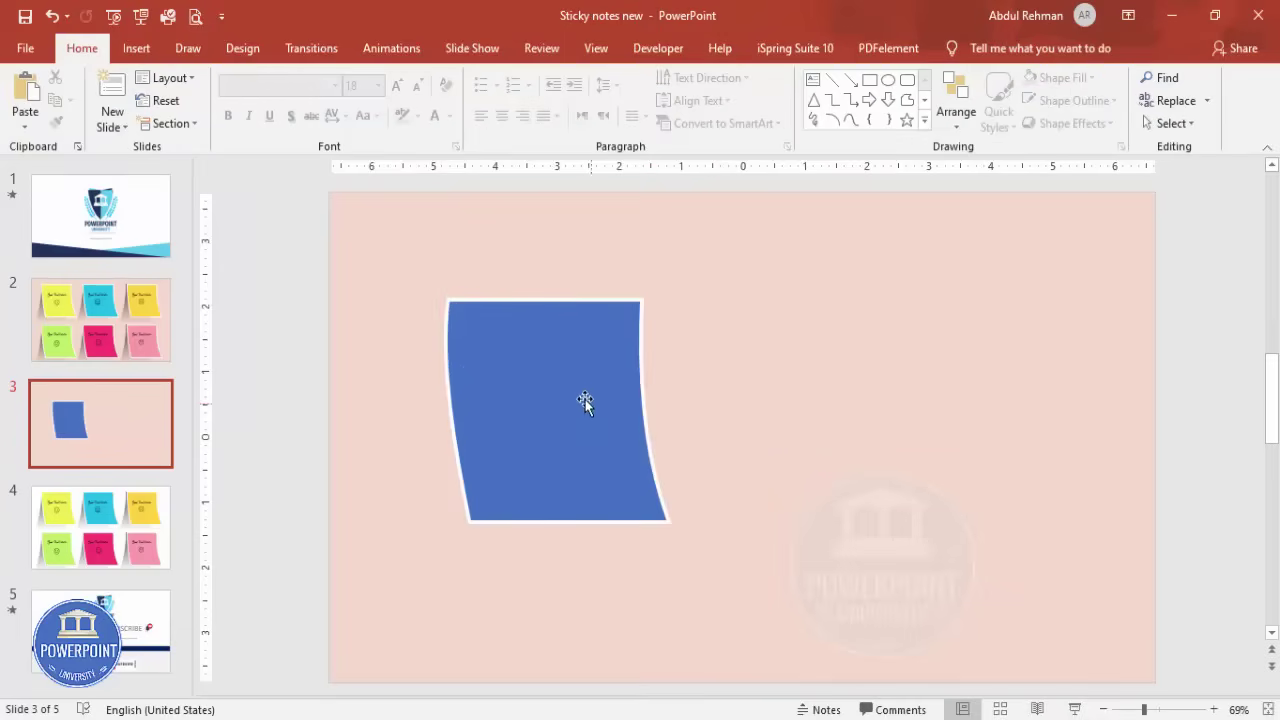
# Place a copy beside the note, remove its outline and flip it horizontally
pyautogui.moveTo(542, 374); pyautogui.dragTo(787, 360)
pyautogui.click(500, 100)
pyautogui.click(511, 316)
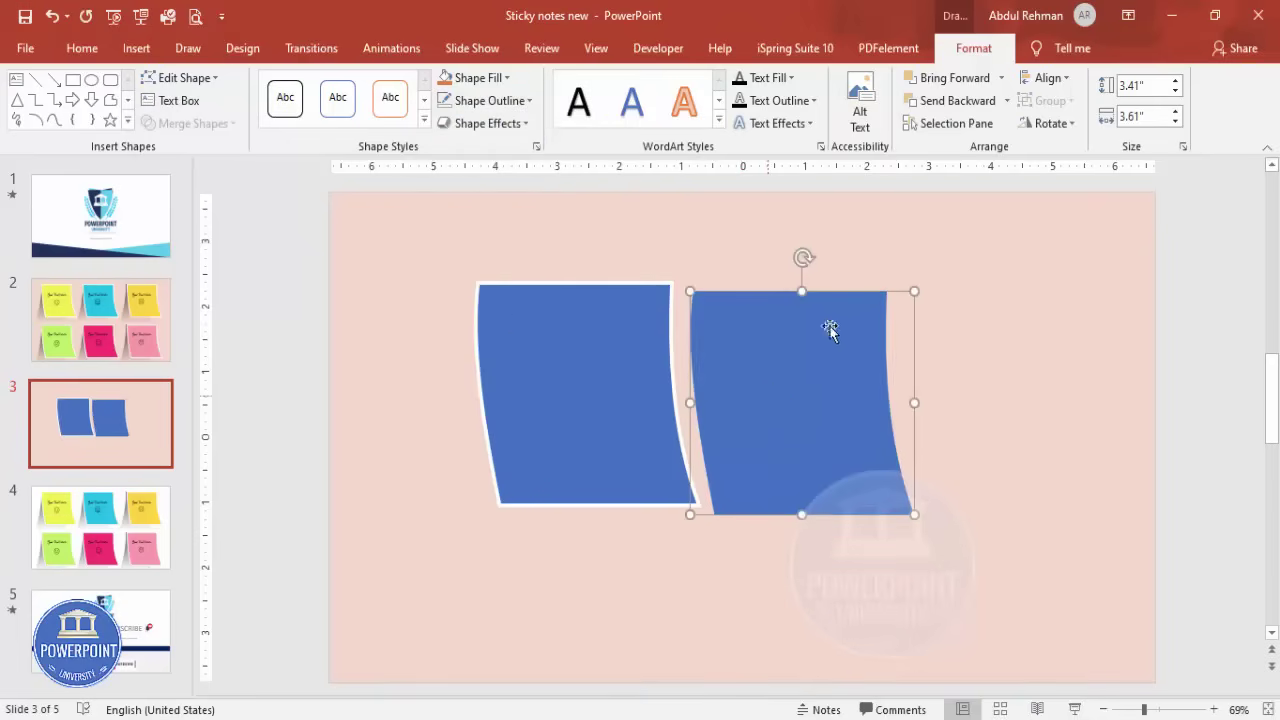
pyautogui.click(1050, 123)
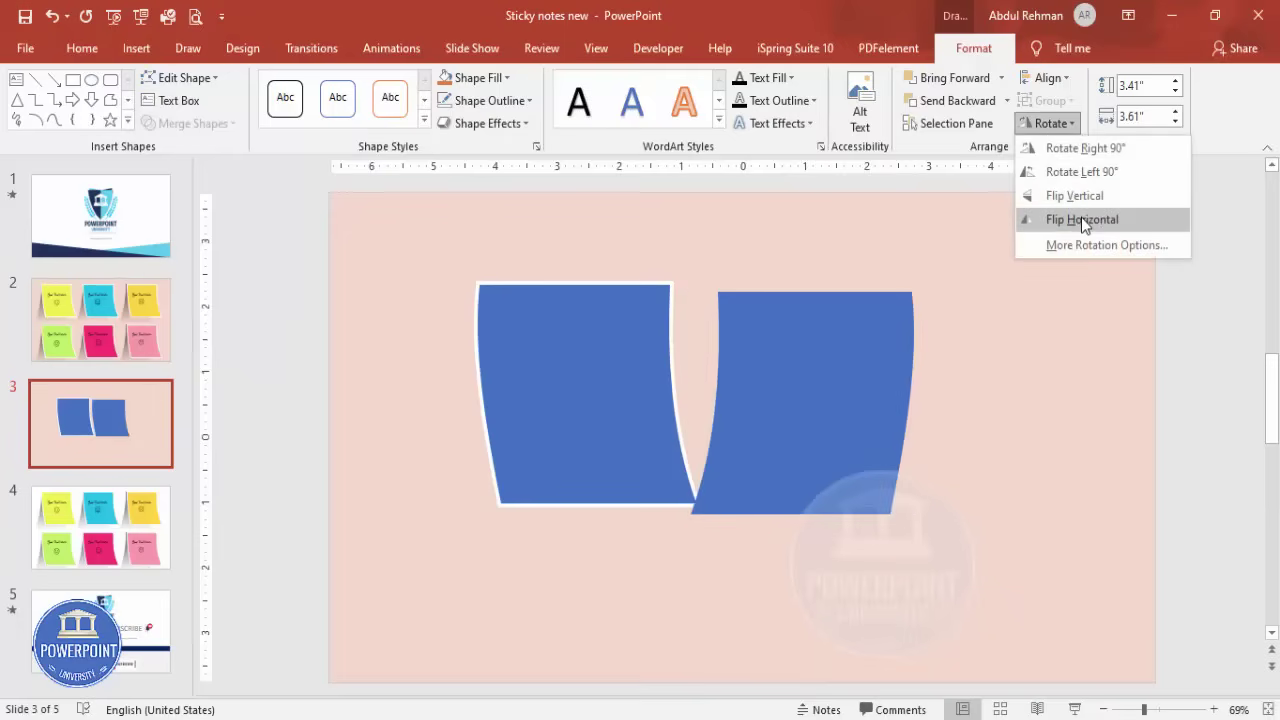
pyautogui.click(1083, 219)
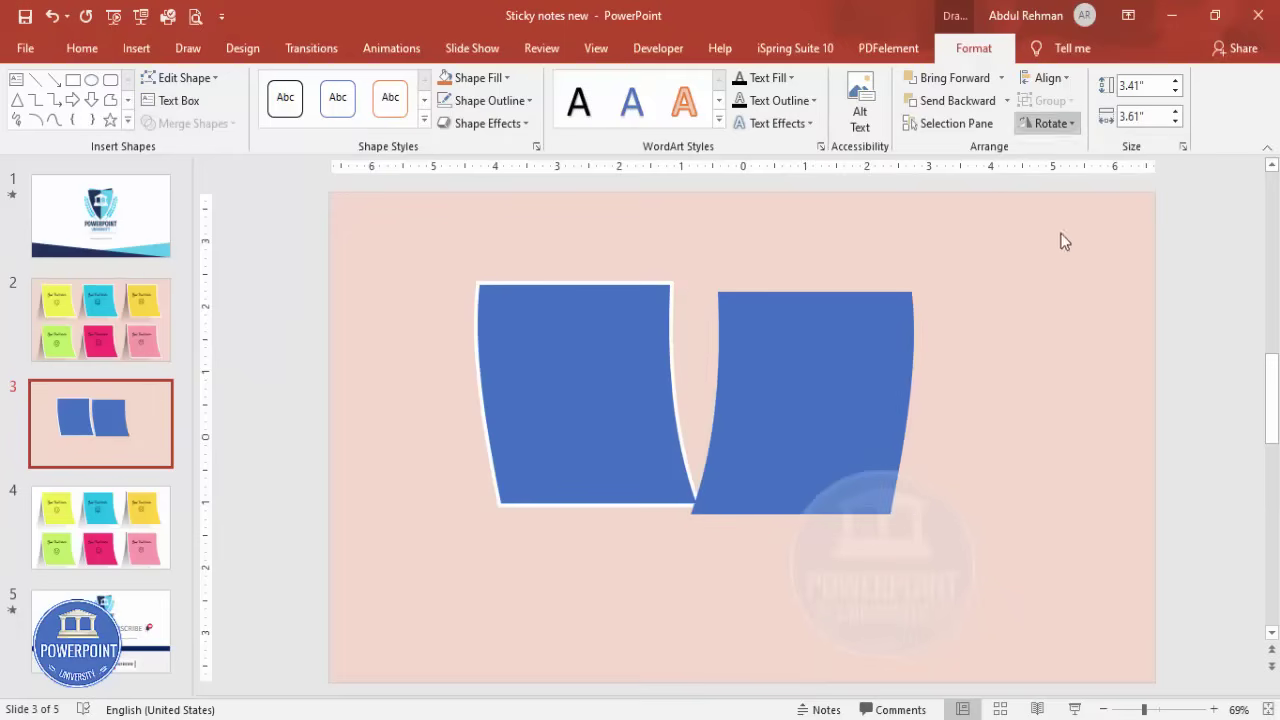
pyautogui.rightClick(831, 369)
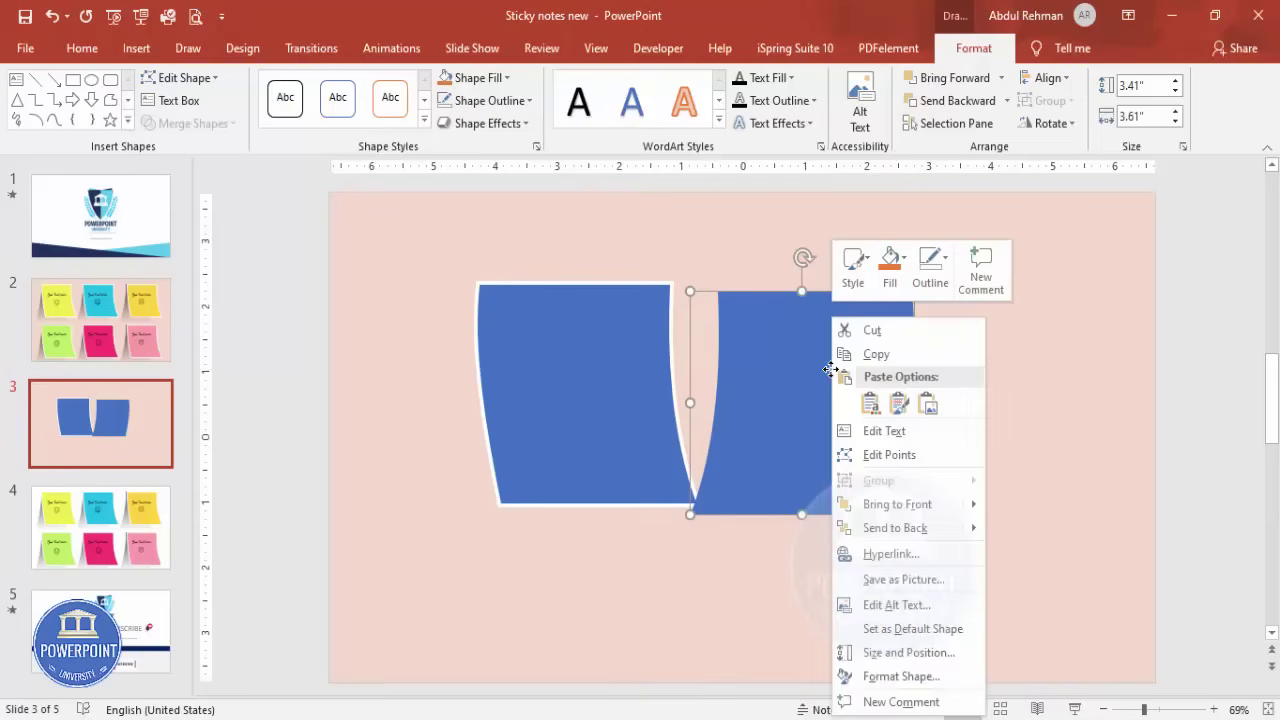
# Give the copy a gradient fill and remove the extra gradient stops
pyautogui.click(913, 677)
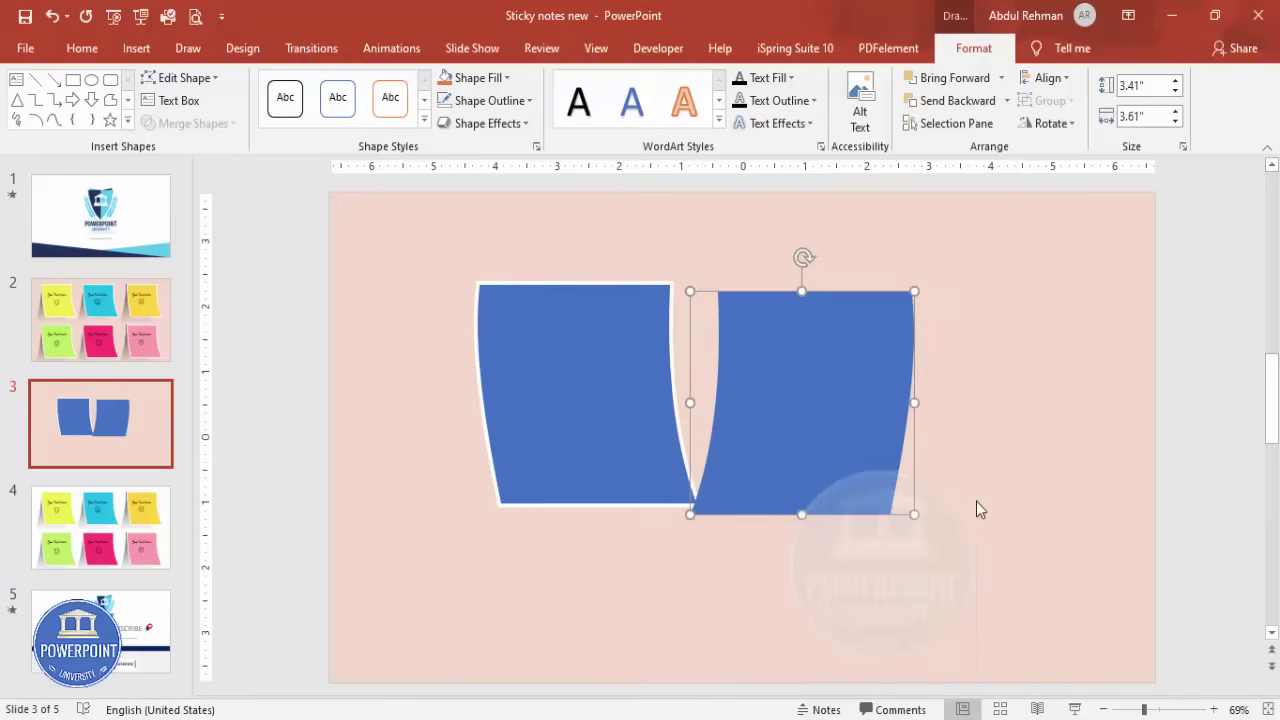
pyautogui.click(1035, 291)
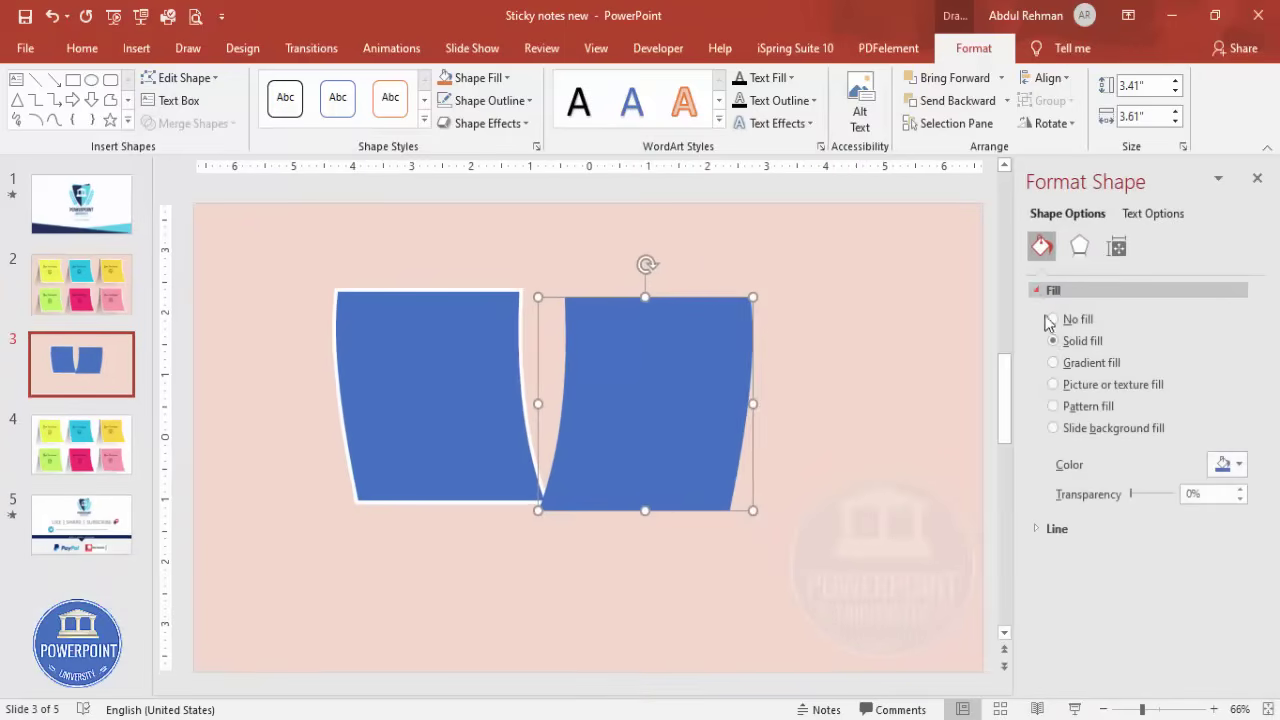
pyautogui.click(1053, 363)
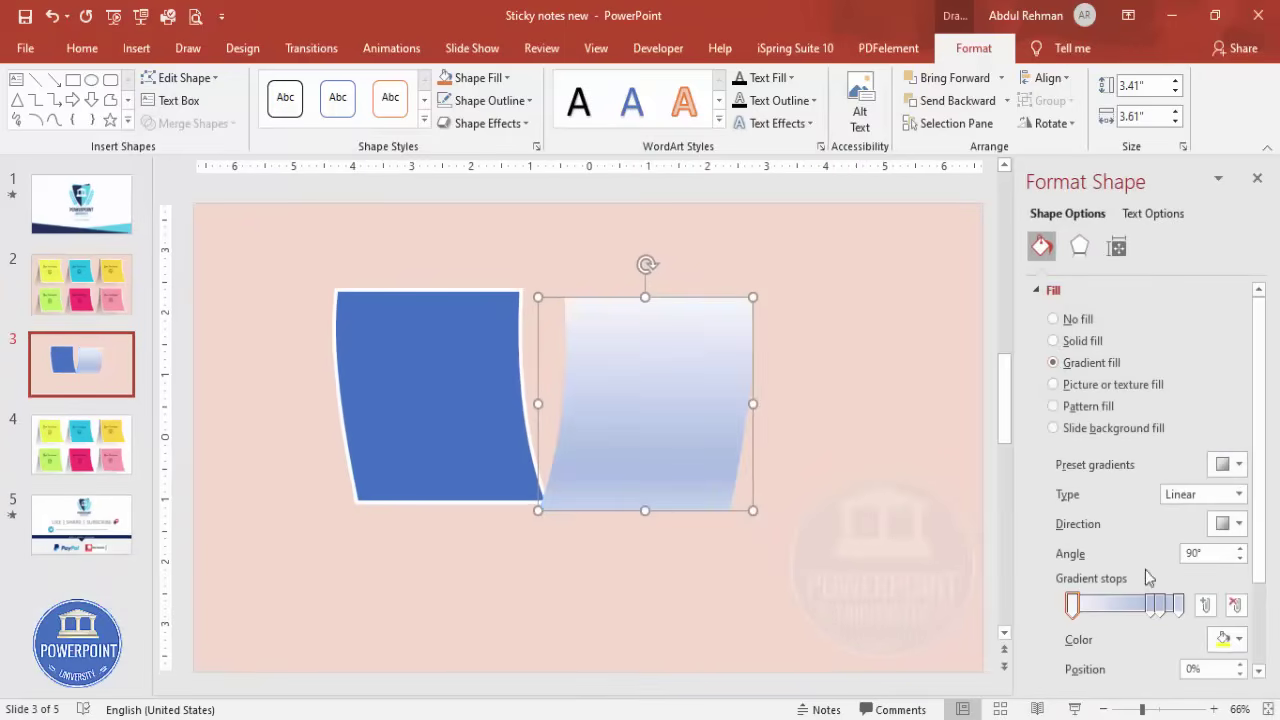
pyautogui.click(1160, 605)
pyautogui.click(1233, 607)
pyautogui.click(1233, 607)
pyautogui.click(1233, 607)
# Make both gradient stops black, fade the lower end and set the top to 26% transparency
pyautogui.click(1071, 606)
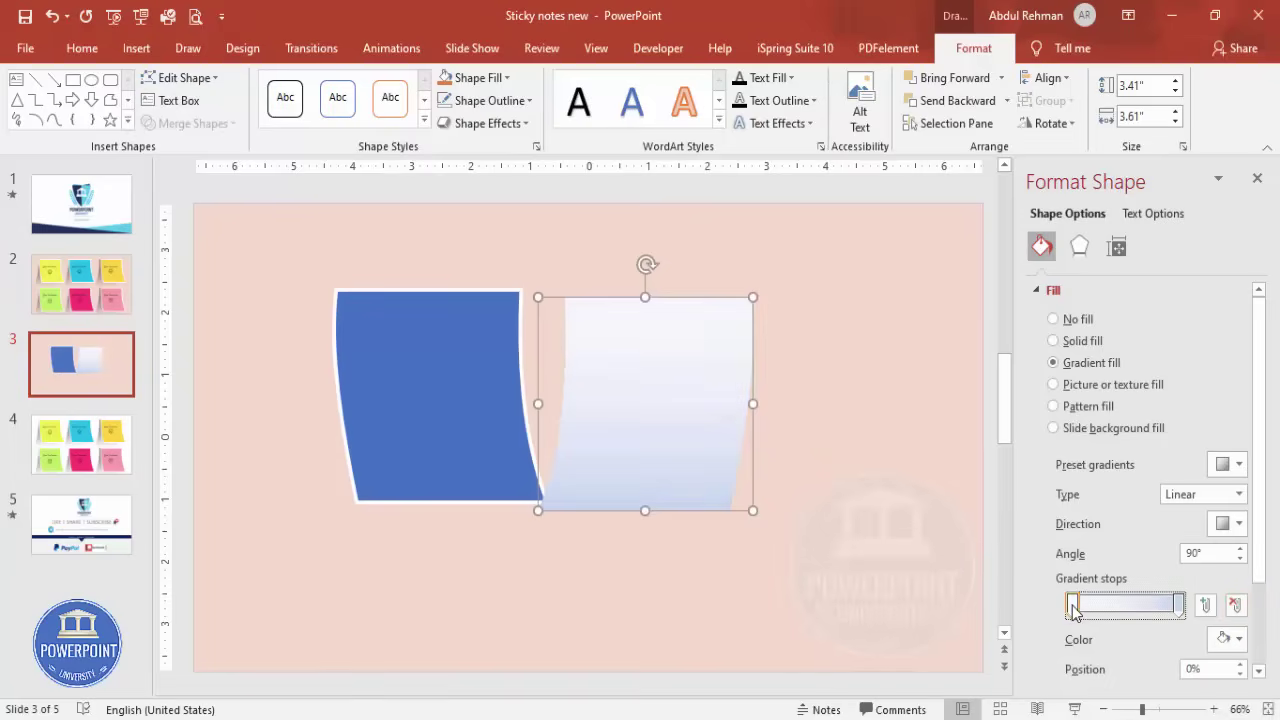
pyautogui.click(1225, 638)
pyautogui.click(1139, 430)
pyautogui.click(1180, 604)
pyautogui.click(1227, 639)
pyautogui.click(1139, 430)
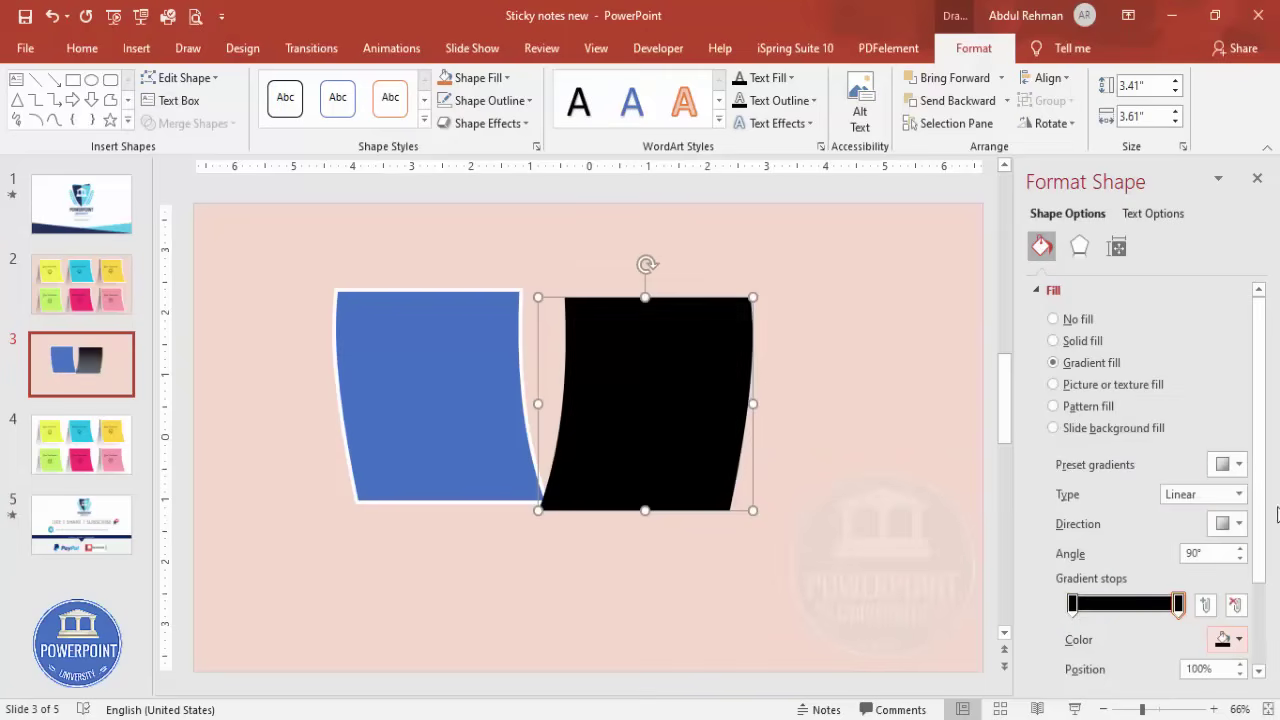
pyautogui.scroll(-3, 1257, 514)
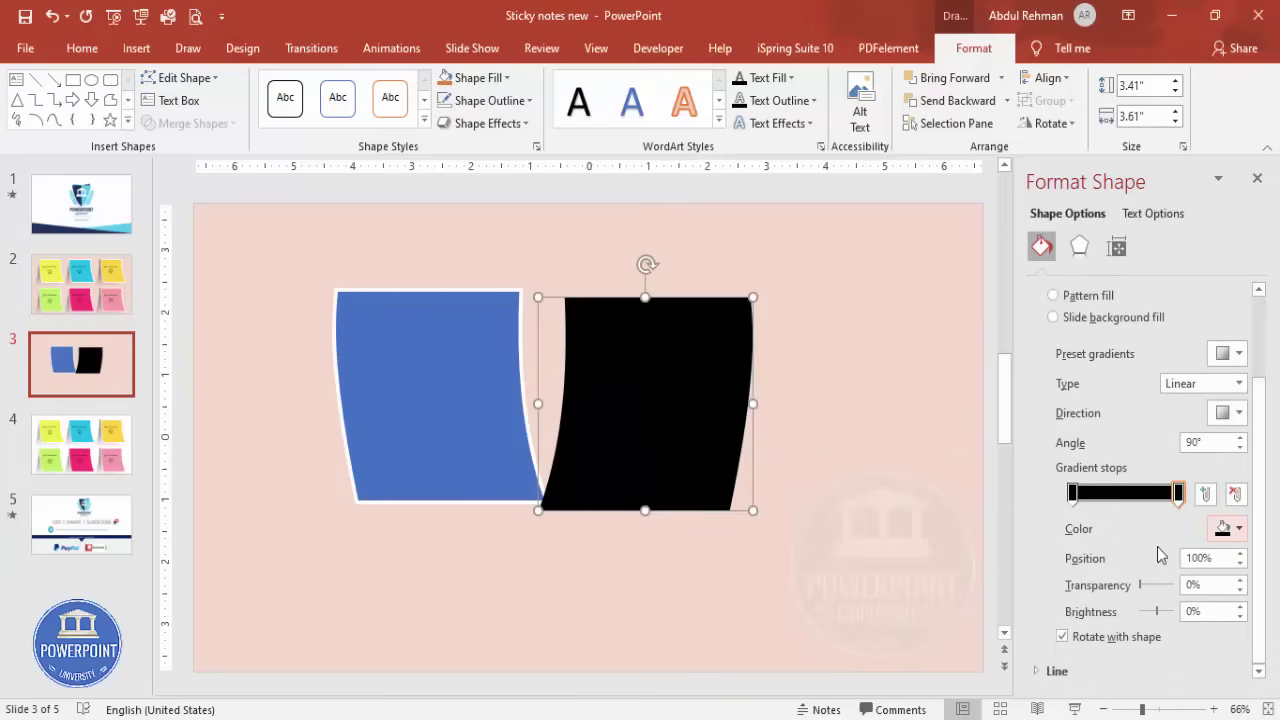
pyautogui.moveTo(1142, 587); pyautogui.dragTo(1171, 589)
pyautogui.click(1072, 493)
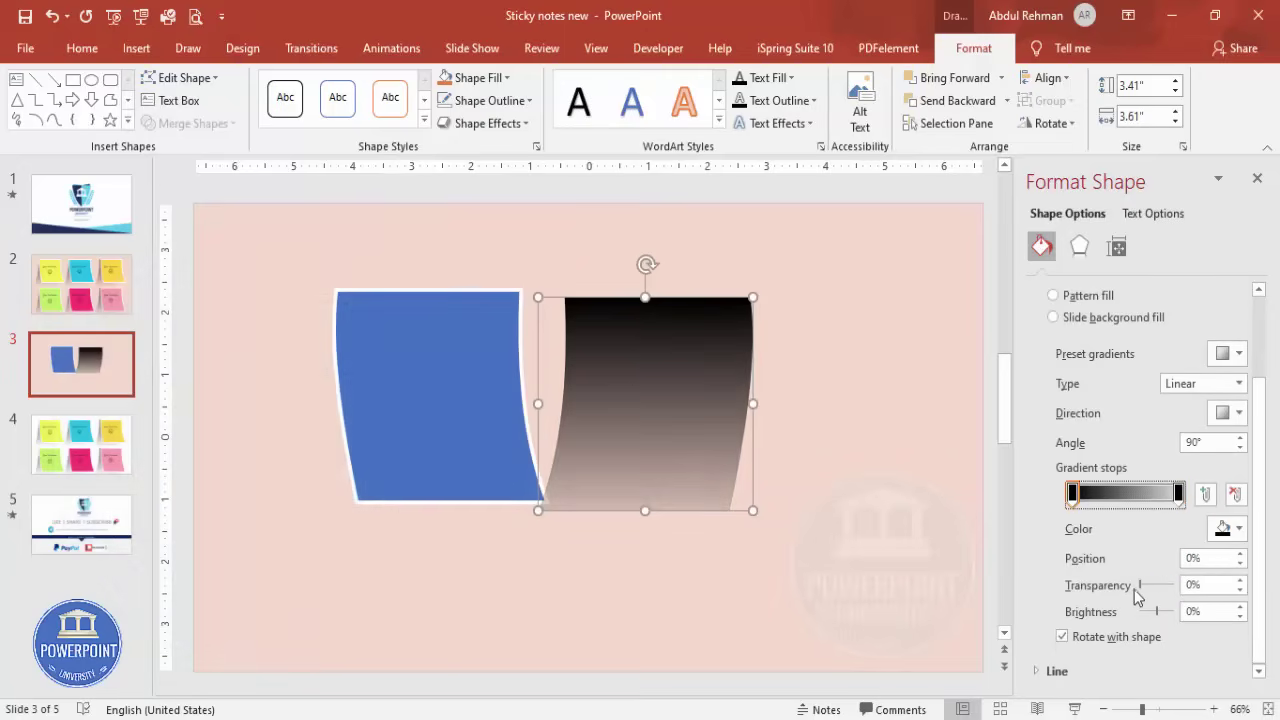
pyautogui.moveTo(1141, 590); pyautogui.dragTo(1152, 588)
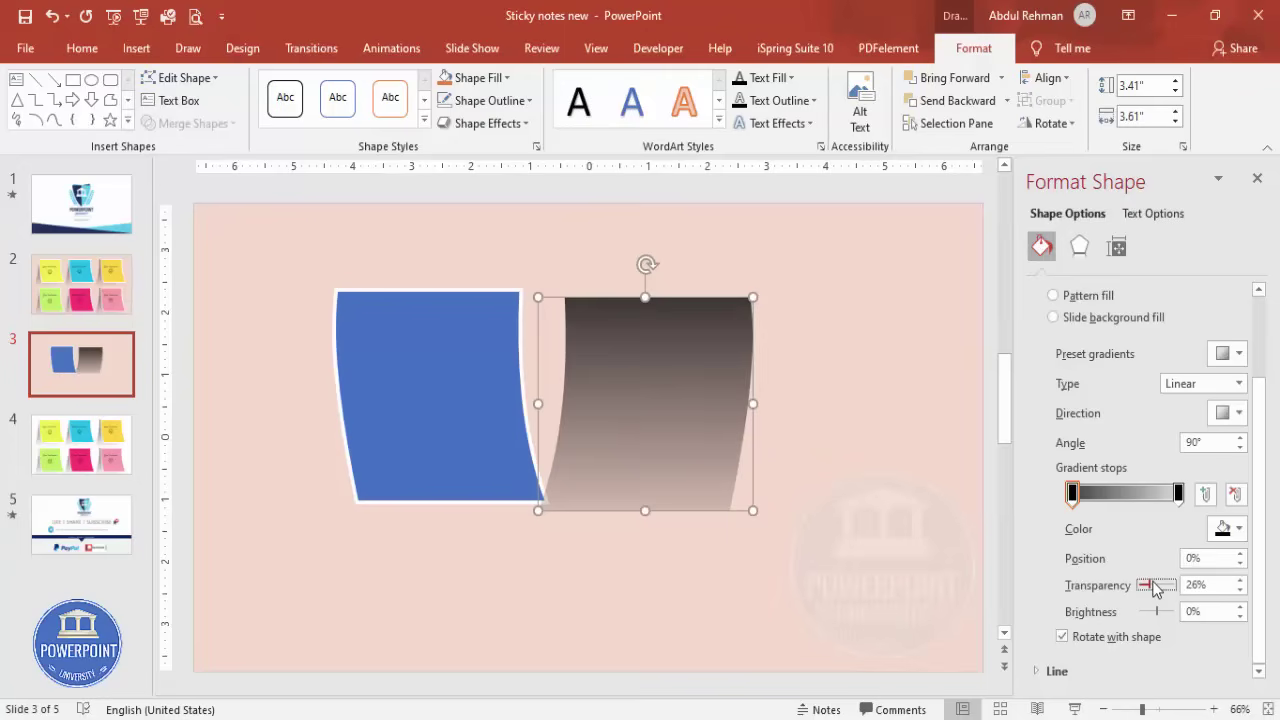
# Move the gradient shape onto the blue note, send it backward and resize it
pyautogui.moveTo(670, 378); pyautogui.dragTo(437, 369)
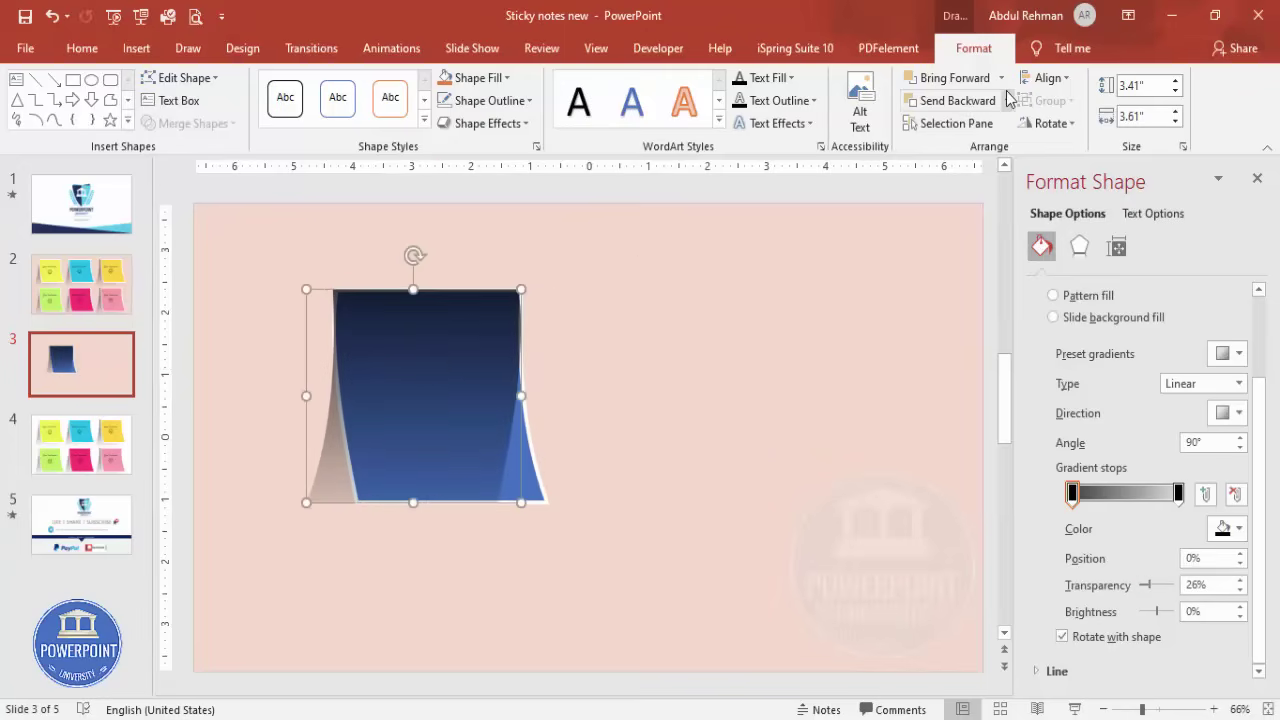
pyautogui.click(1006, 100)
pyautogui.click(965, 155)
pyautogui.click(705, 365)
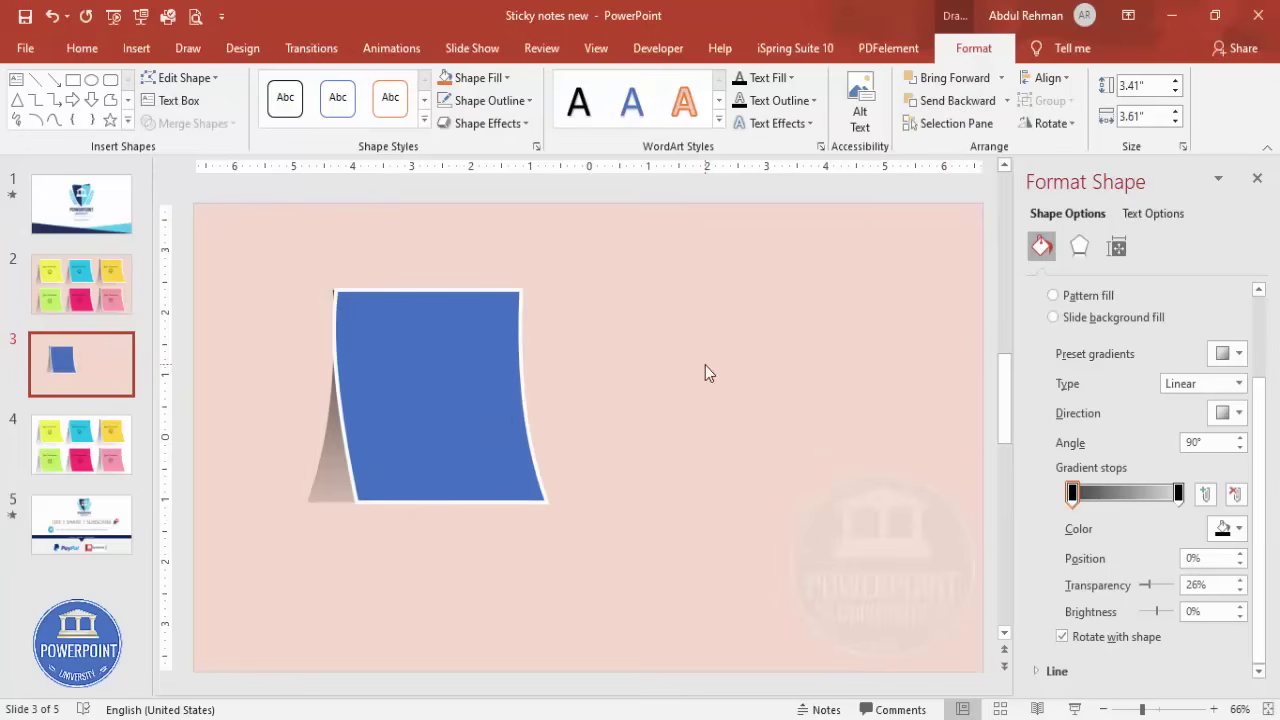
pyautogui.click(332, 497)
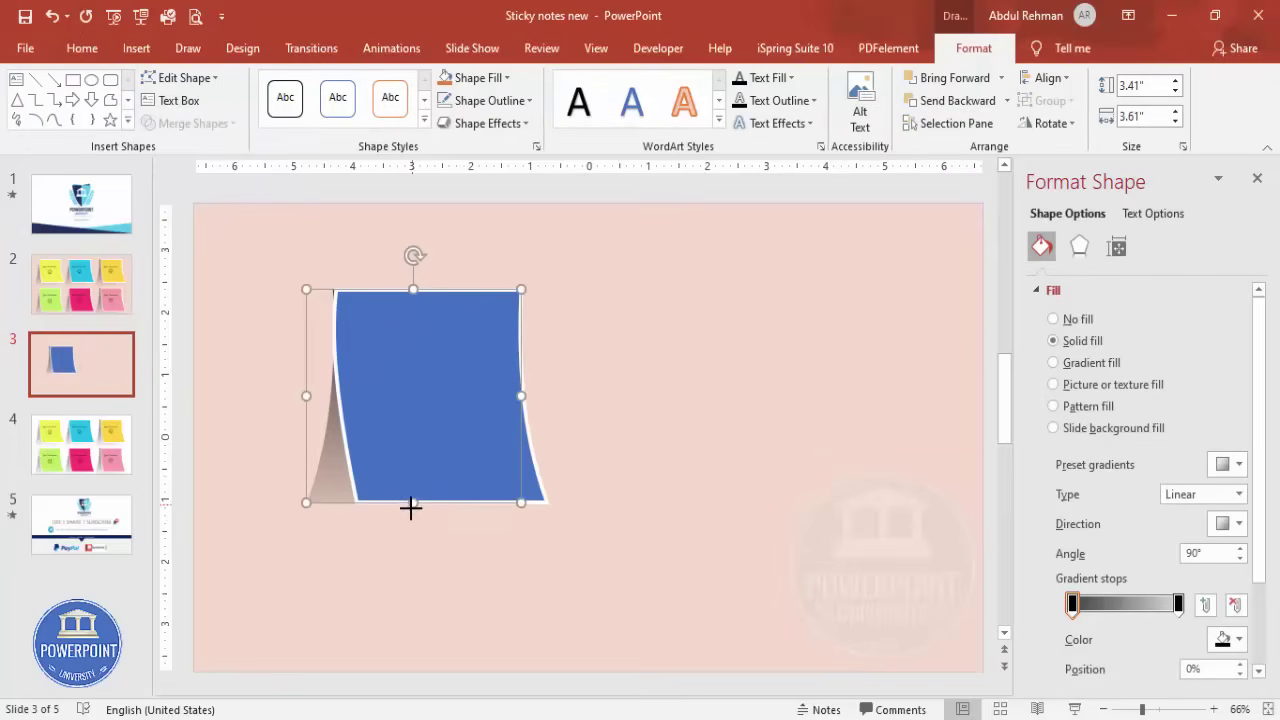
pyautogui.moveTo(413, 502); pyautogui.dragTo(406, 521)
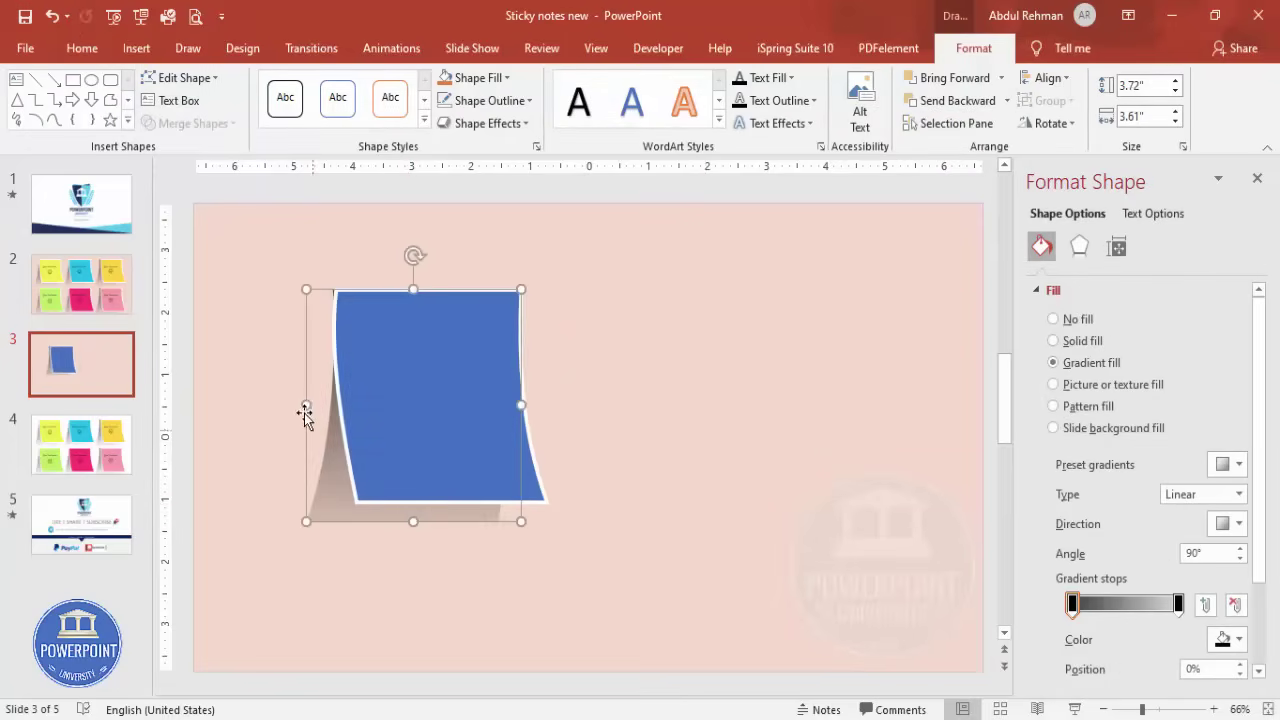
pyautogui.moveTo(304, 408); pyautogui.dragTo(295, 405)
pyautogui.moveTo(327, 446); pyautogui.dragTo(338, 442)
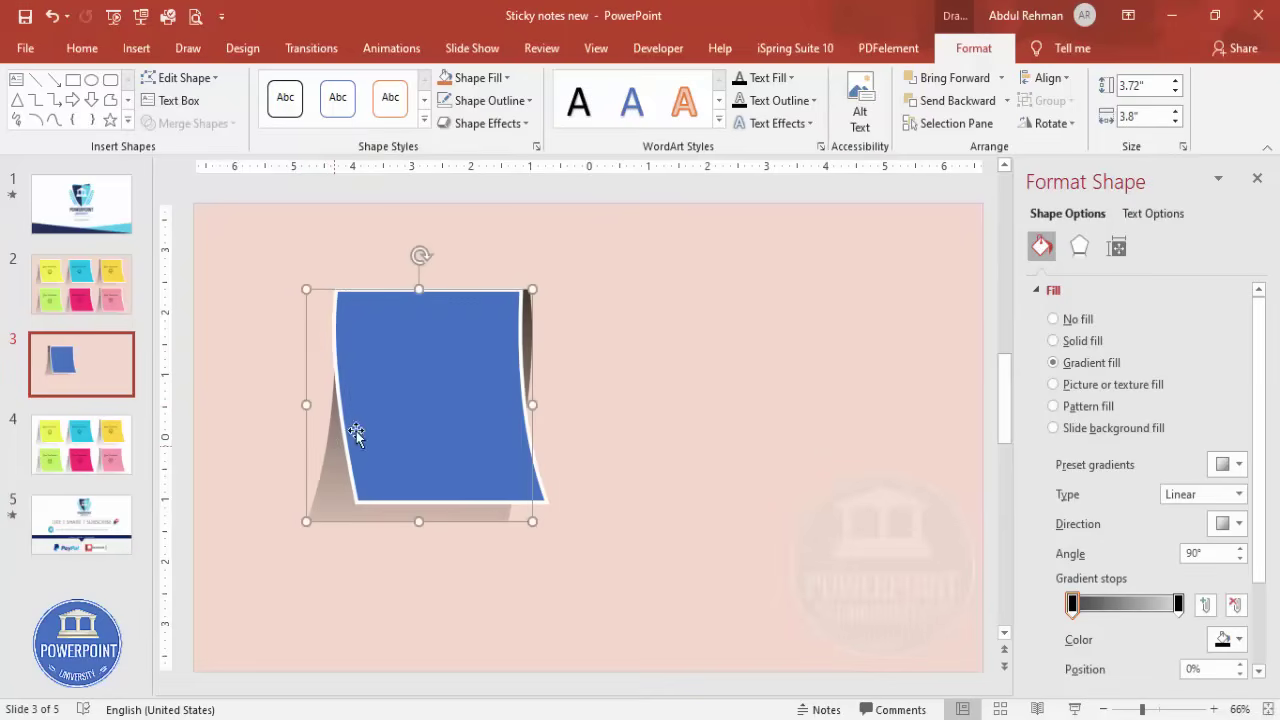
# Edit points to tuck the shadow's top-right corner and right edge behind the note
pyautogui.rightClick(528, 320)
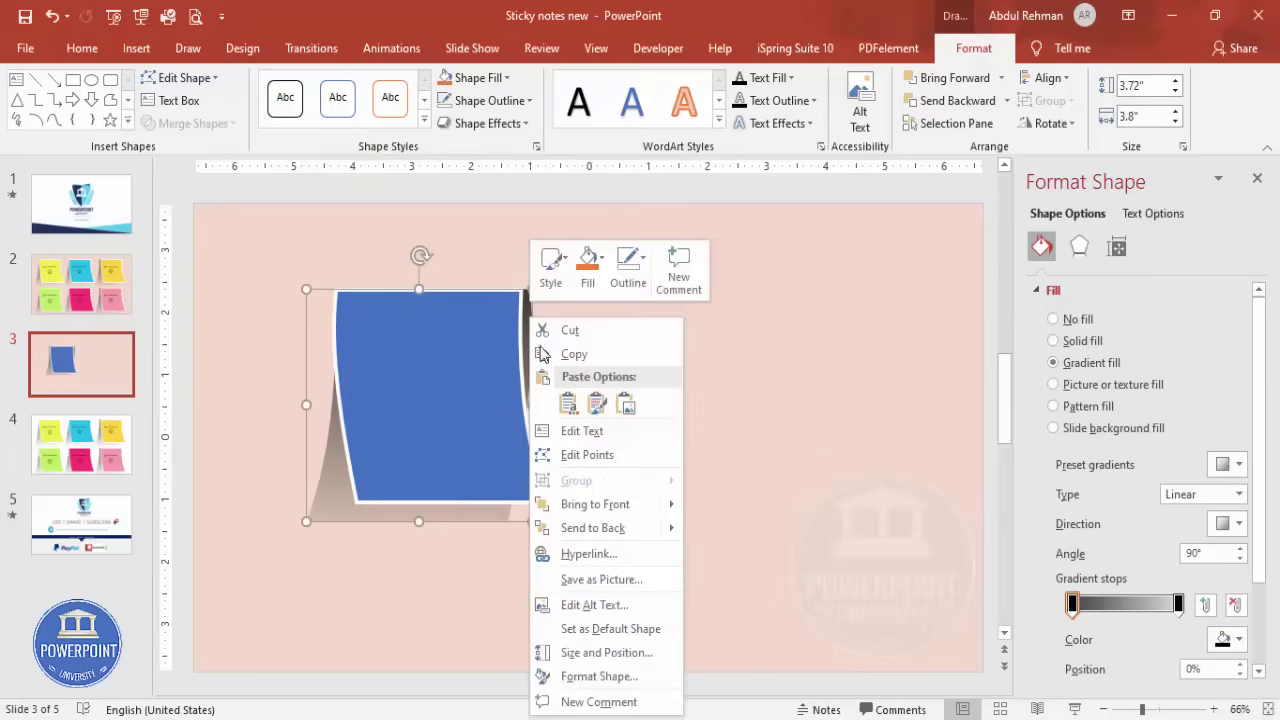
pyautogui.click(575, 452)
pyautogui.moveTo(529, 291); pyautogui.dragTo(519, 291)
pyautogui.moveTo(526, 358); pyautogui.dragTo(520, 356)
pyautogui.click(618, 395)
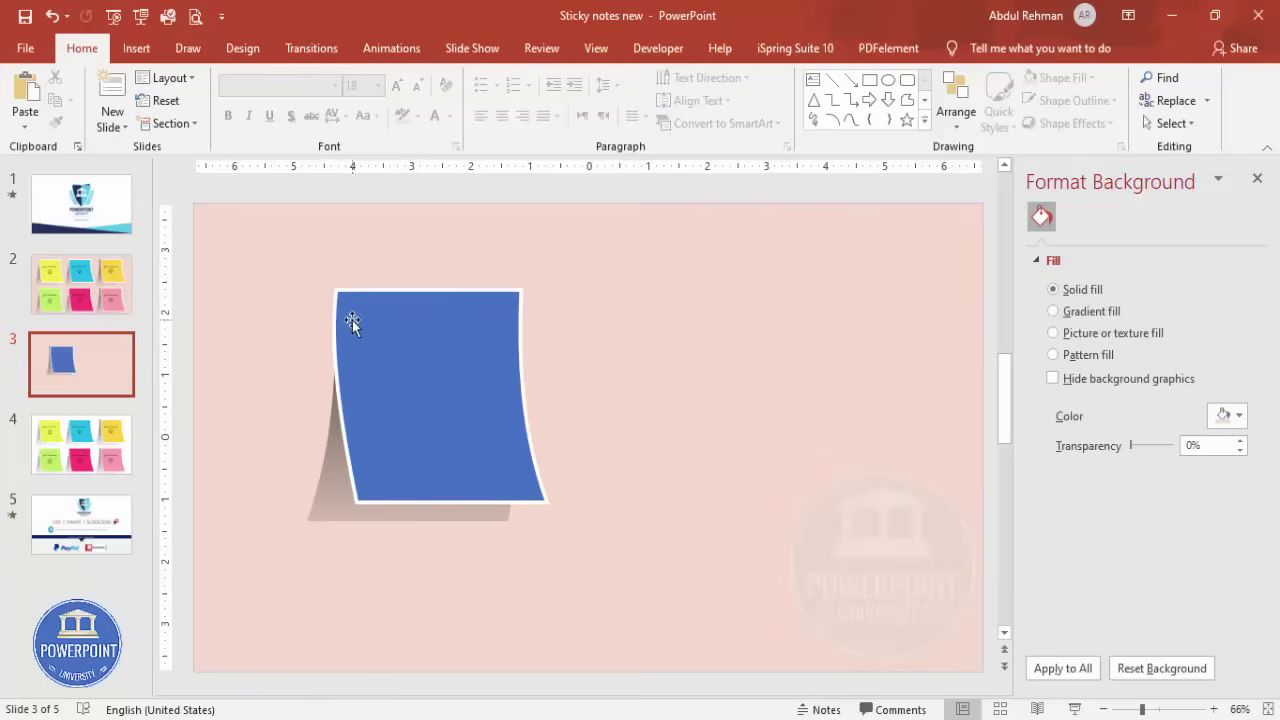
# Move the note and shadow left and down, then fill the note pink
pyautogui.moveTo(240, 259); pyautogui.dragTo(660, 618)
pyautogui.moveTo(447, 379); pyautogui.dragTo(383, 400)
pyautogui.click(528, 389)
pyautogui.click(403, 391)
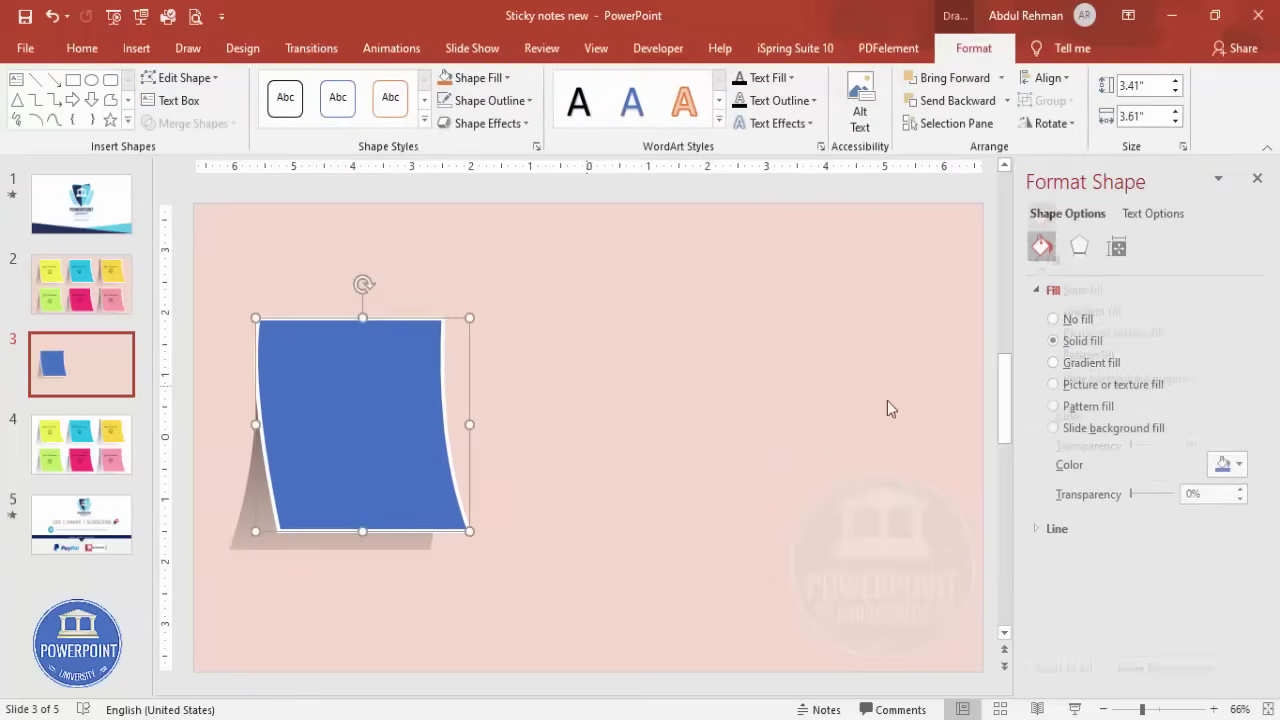
pyautogui.click(1225, 470)
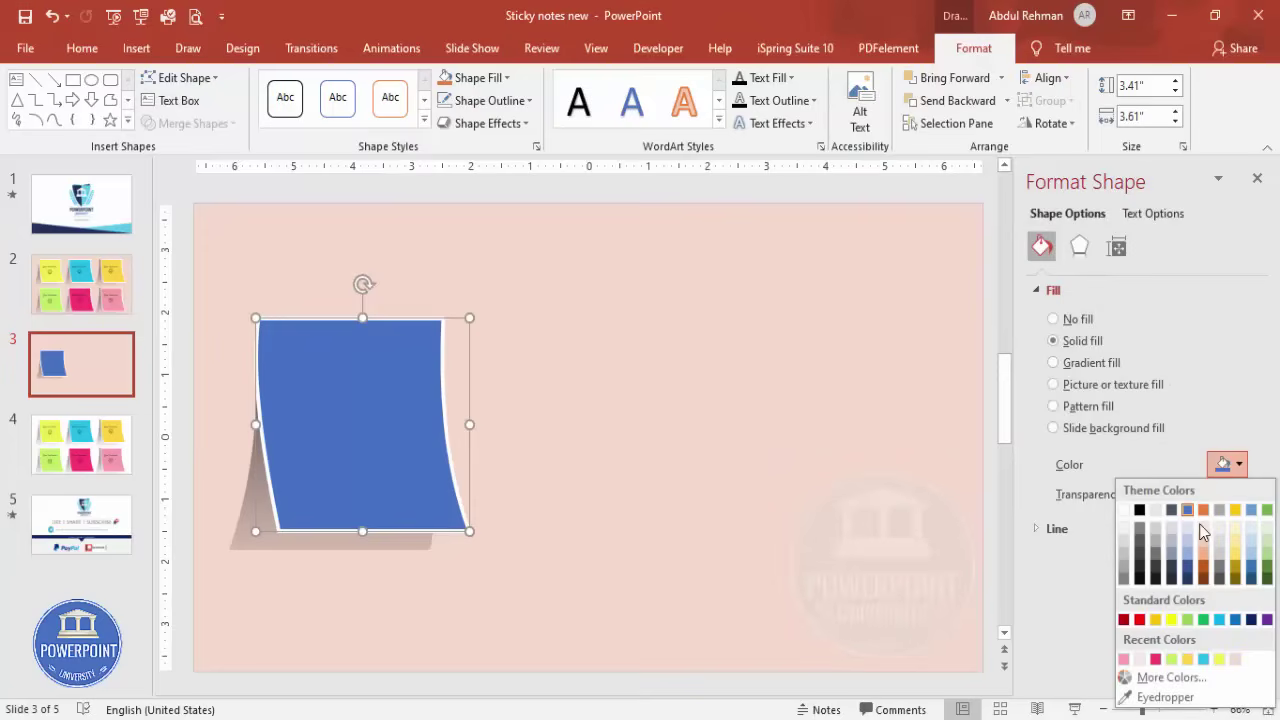
pyautogui.click(1154, 655)
# Duplicate the note with its shadow to form a row of three notes
pyautogui.moveTo(623, 609); pyautogui.dragTo(195, 300)
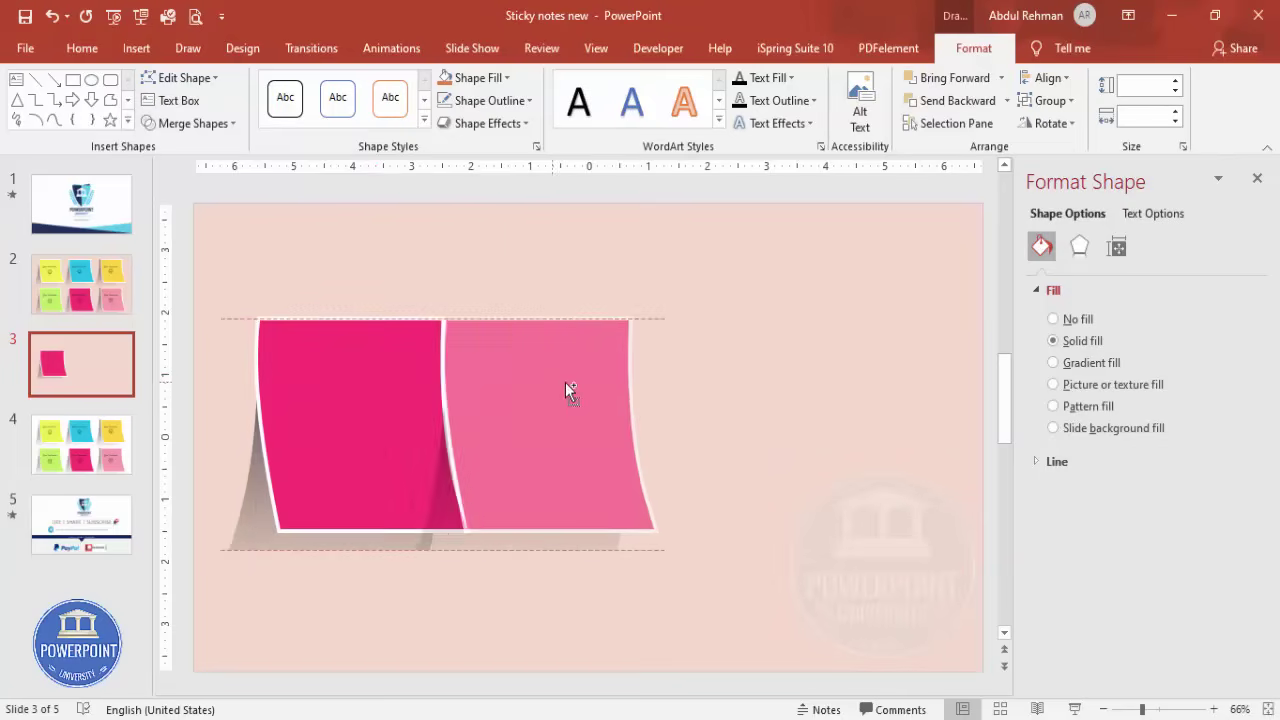
pyautogui.moveTo(575, 382); pyautogui.dragTo(815, 380)
pyautogui.click(693, 270)
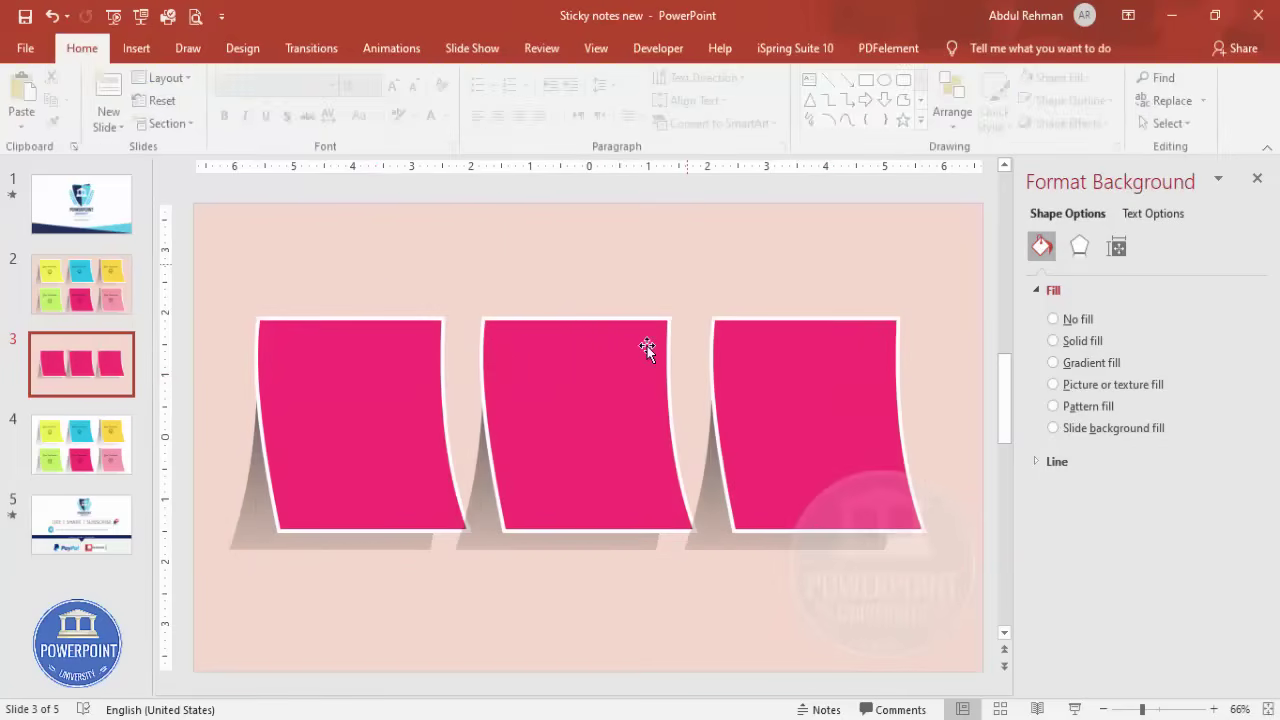
# Recolour the middle note cyan and the right-hand note yellow
pyautogui.click(587, 440)
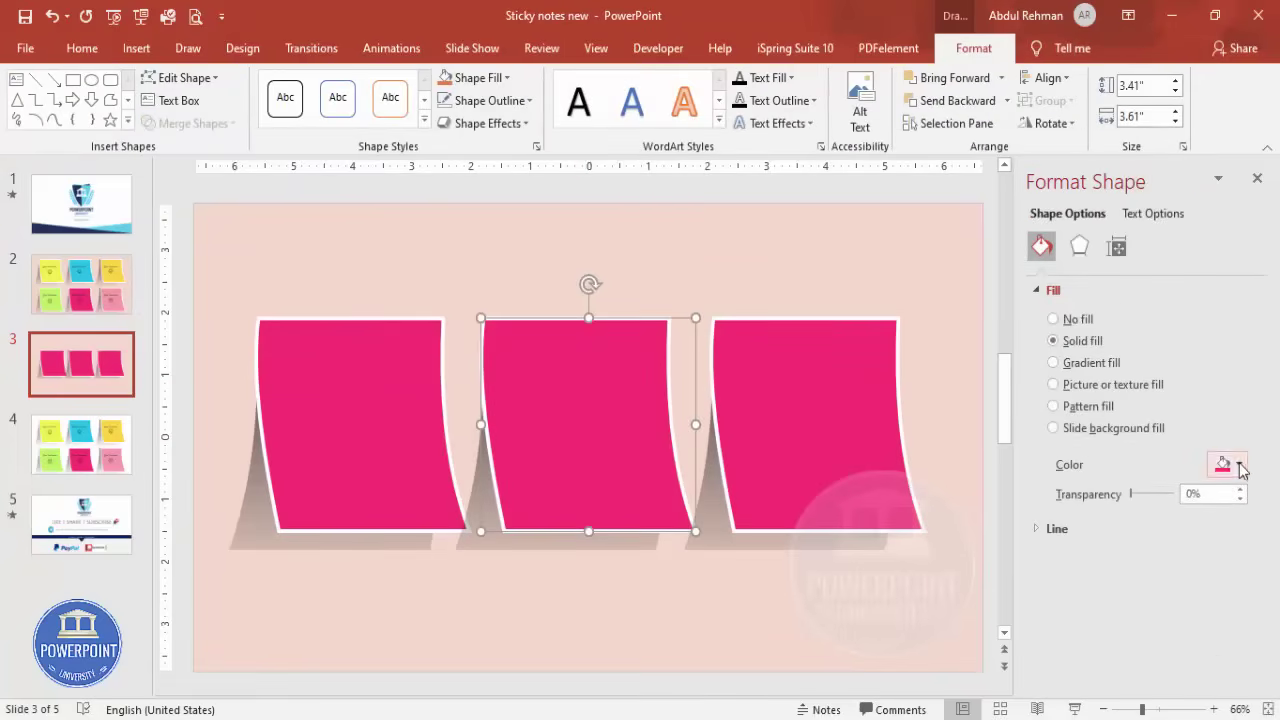
pyautogui.click(1240, 466)
pyautogui.click(1205, 660)
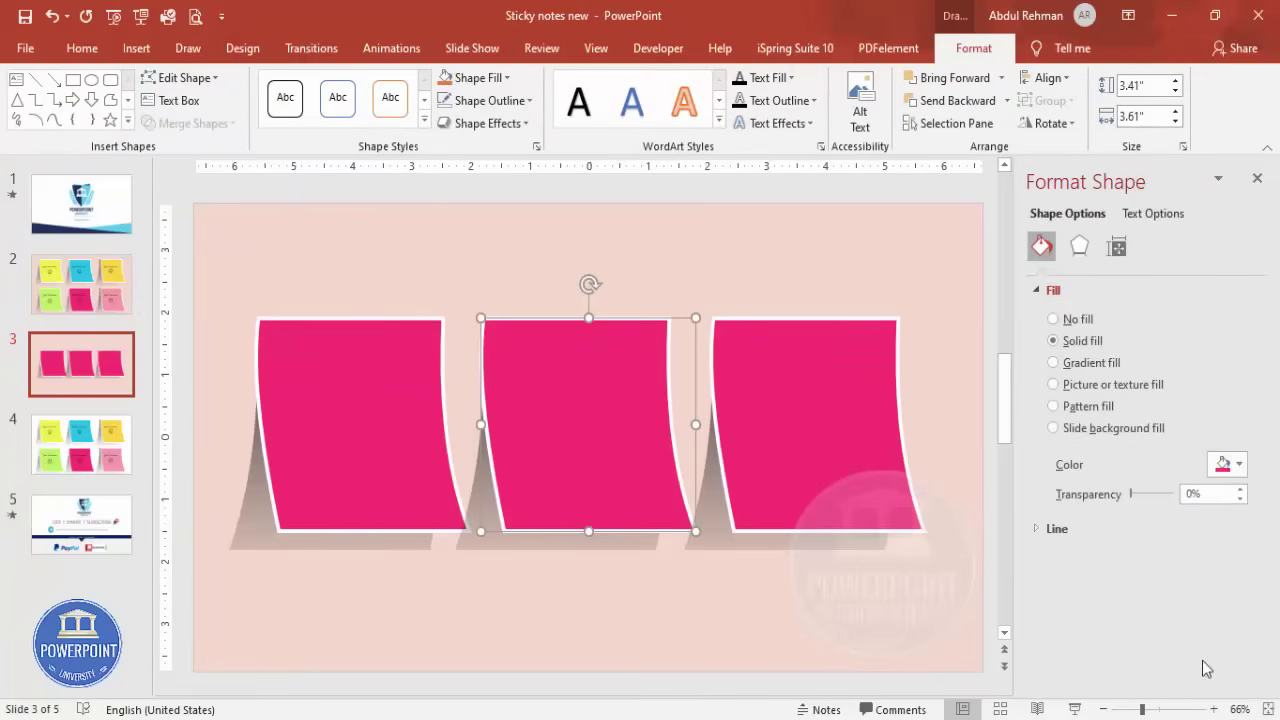
pyautogui.click(856, 419)
pyautogui.click(1240, 466)
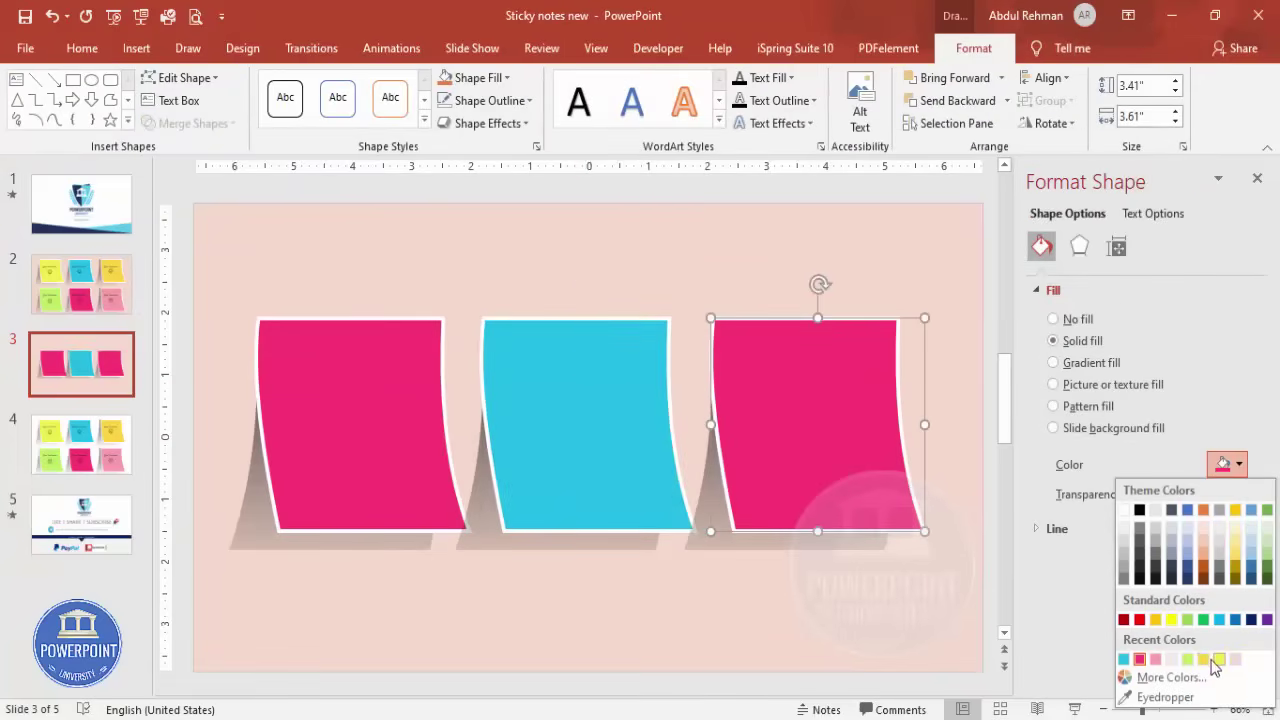
pyautogui.click(1214, 660)
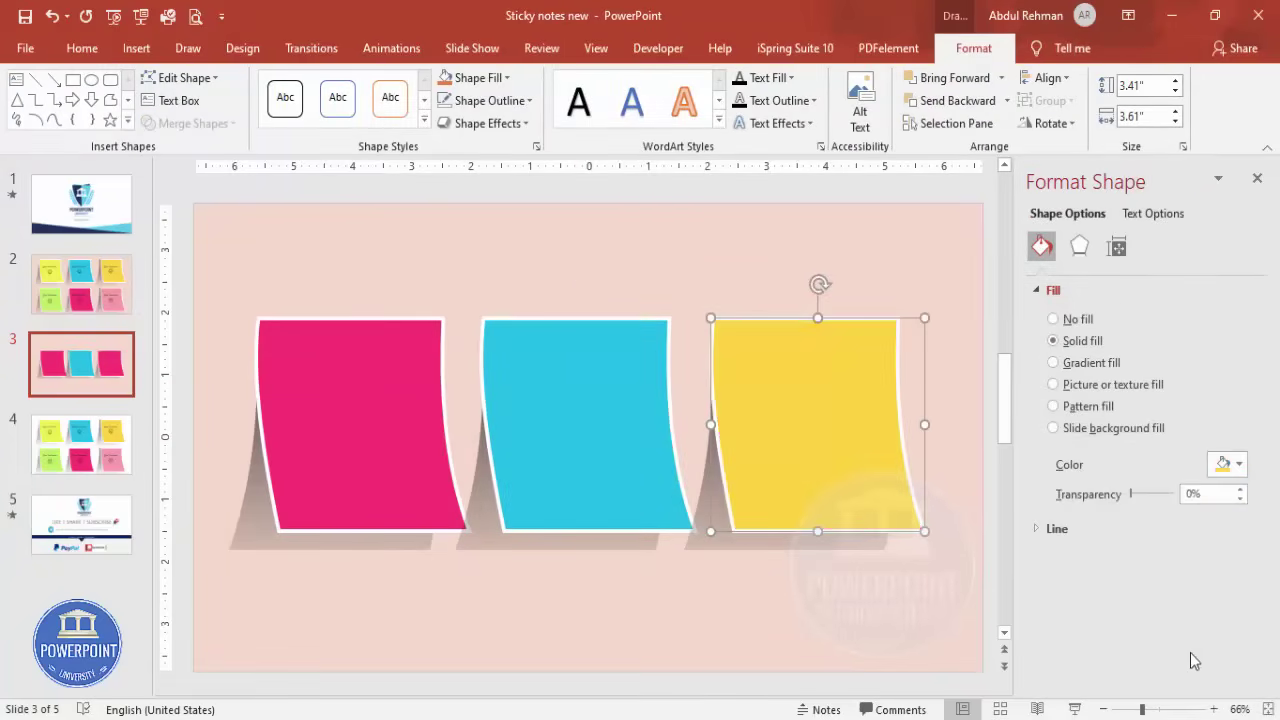
pyautogui.click(873, 608)
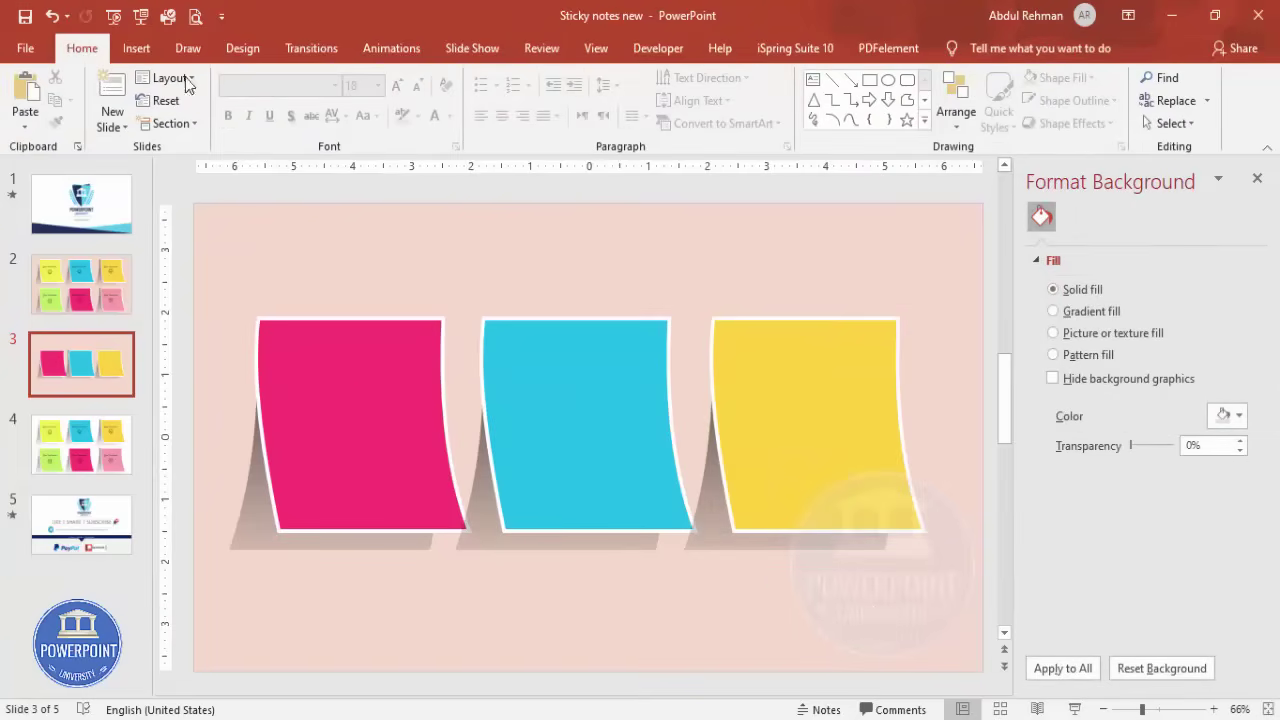
# Add a text box on the pink note with the 'Your Text here' label
pyautogui.click(136, 48)
pyautogui.click(846, 96)
pyautogui.moveTo(272, 354); pyautogui.dragTo(412, 390)
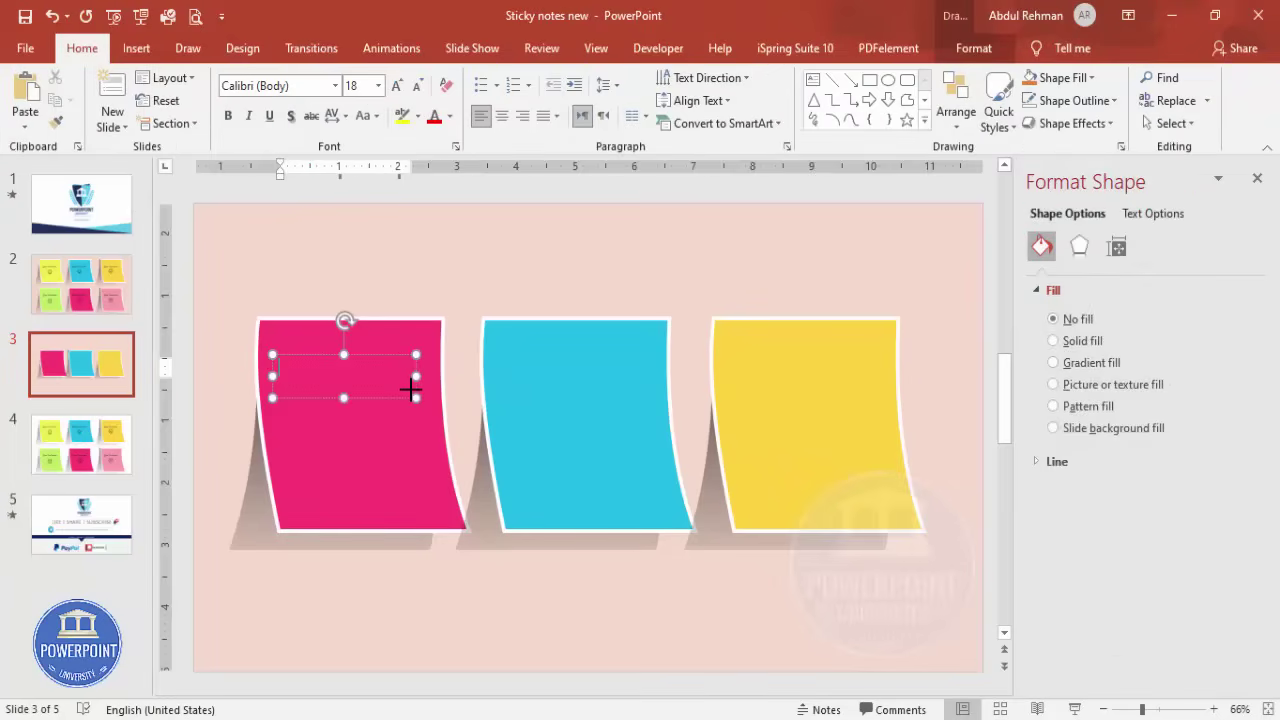
pyautogui.write('Your Text here')
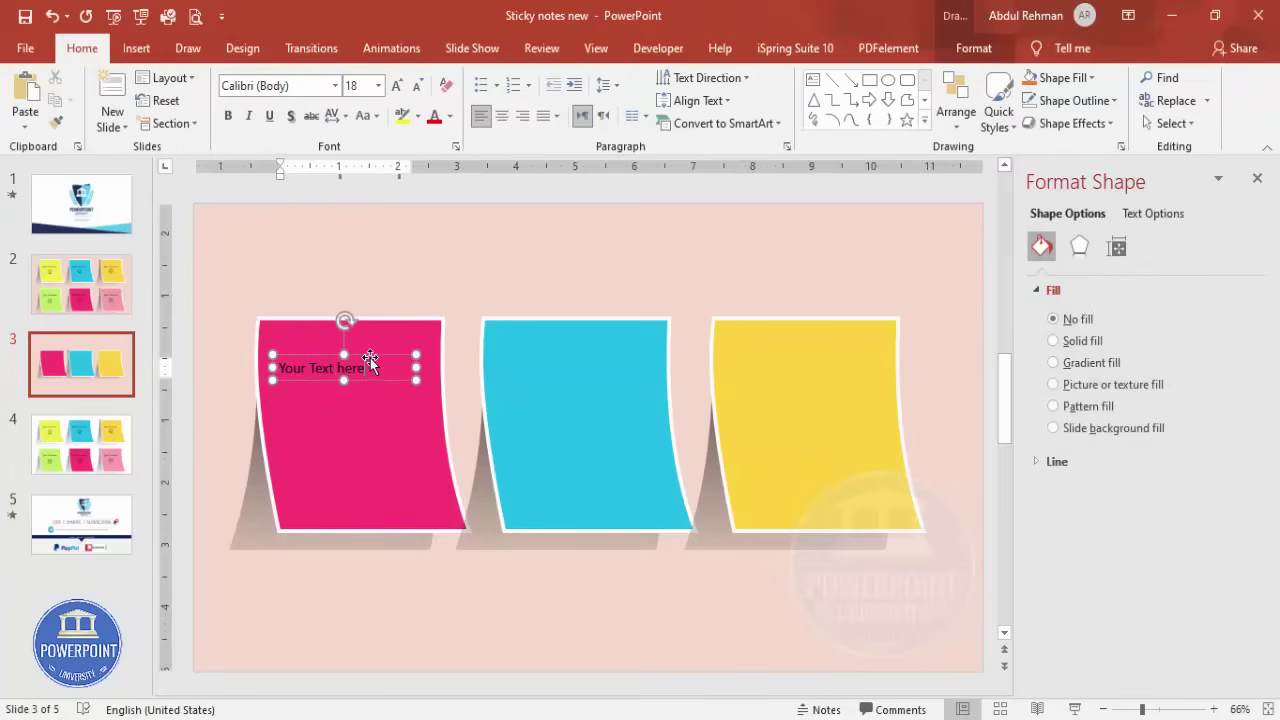
# Format the text white, centred, in Hand Of Sean, and copy it onto the other notes
pyautogui.click(370, 355)
pyautogui.click(309, 87)
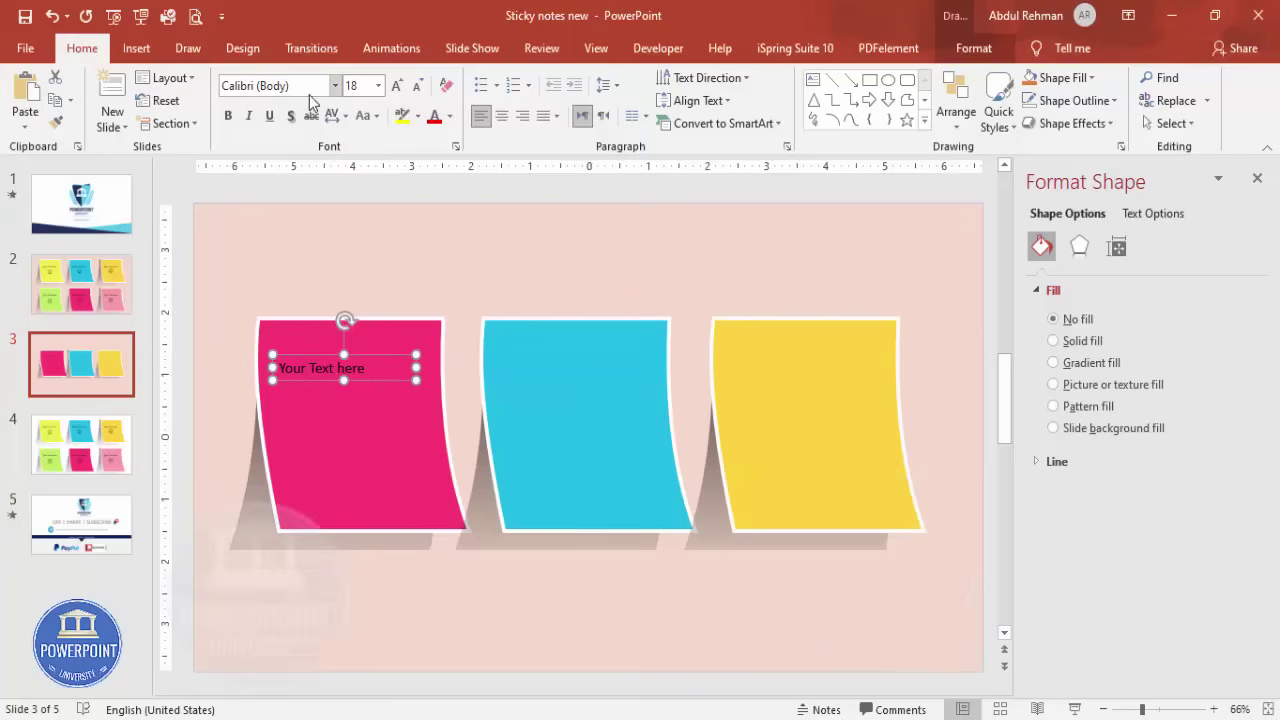
pyautogui.write('Hand Of Sean')
pyautogui.press('Return')
pyautogui.click(502, 116)
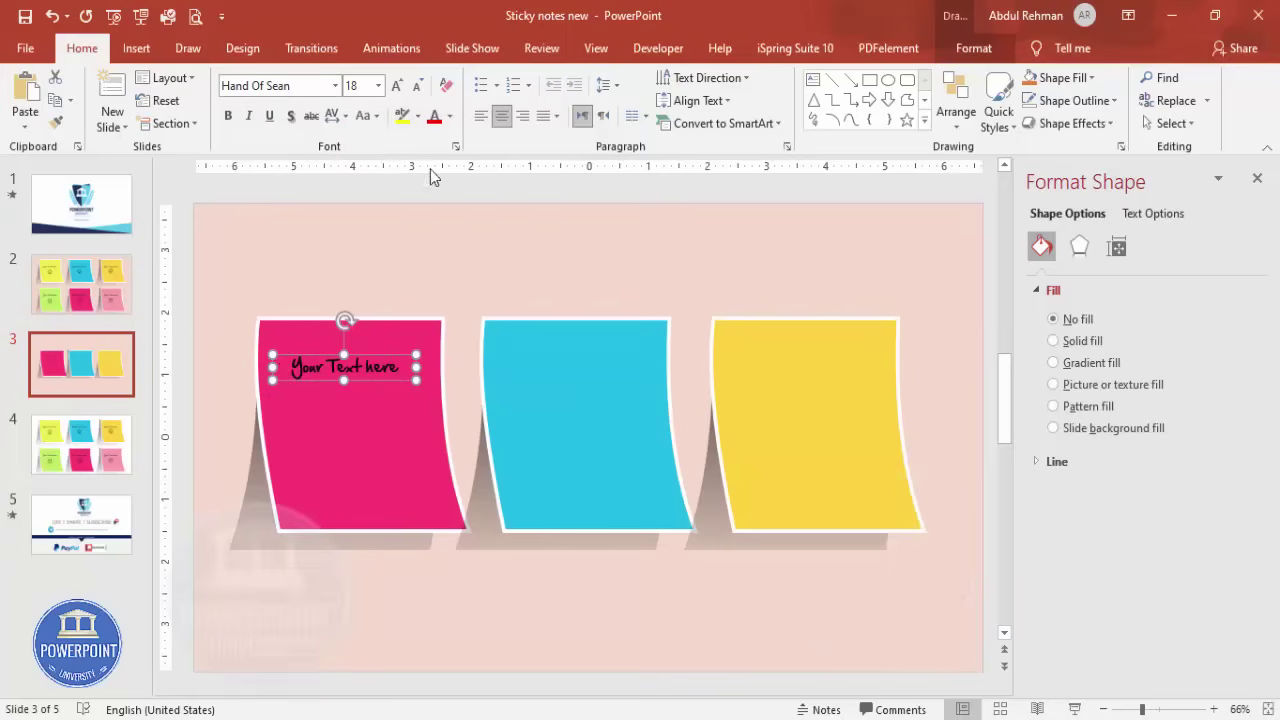
pyautogui.click(450, 116)
pyautogui.click(434, 160)
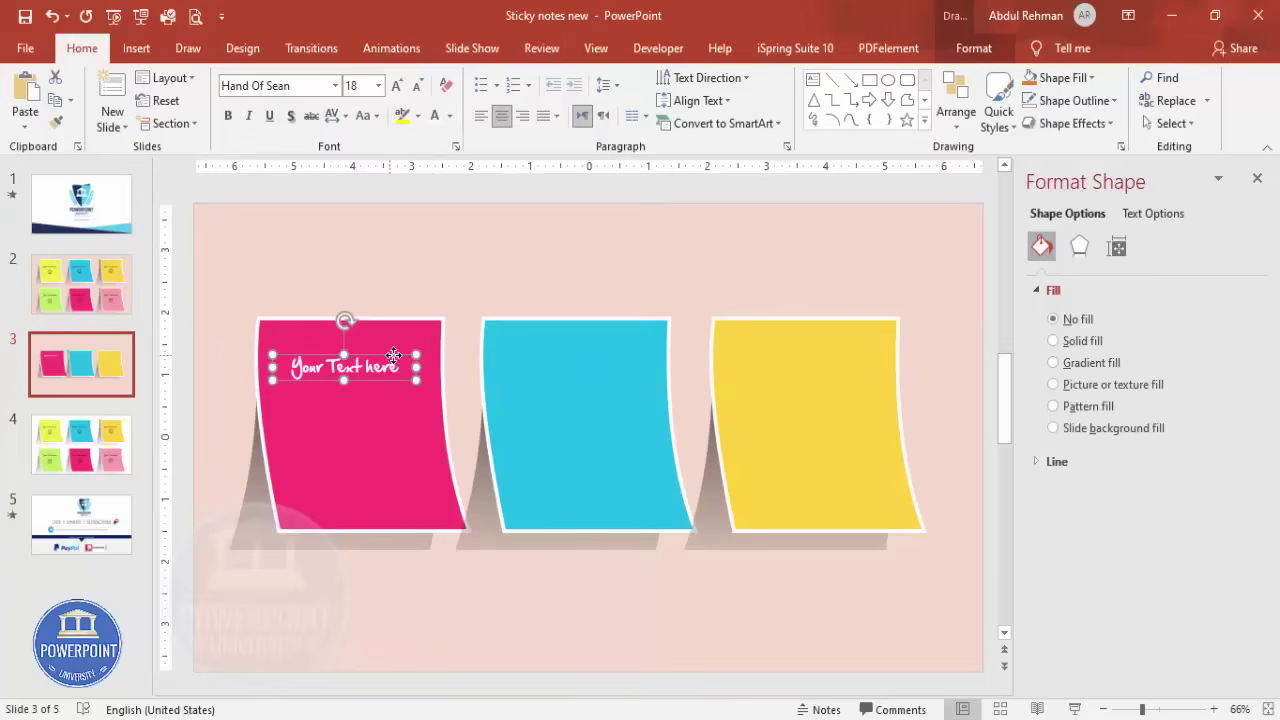
pyautogui.moveTo(390, 360); pyautogui.dragTo(851, 346)
pyautogui.click(556, 316)
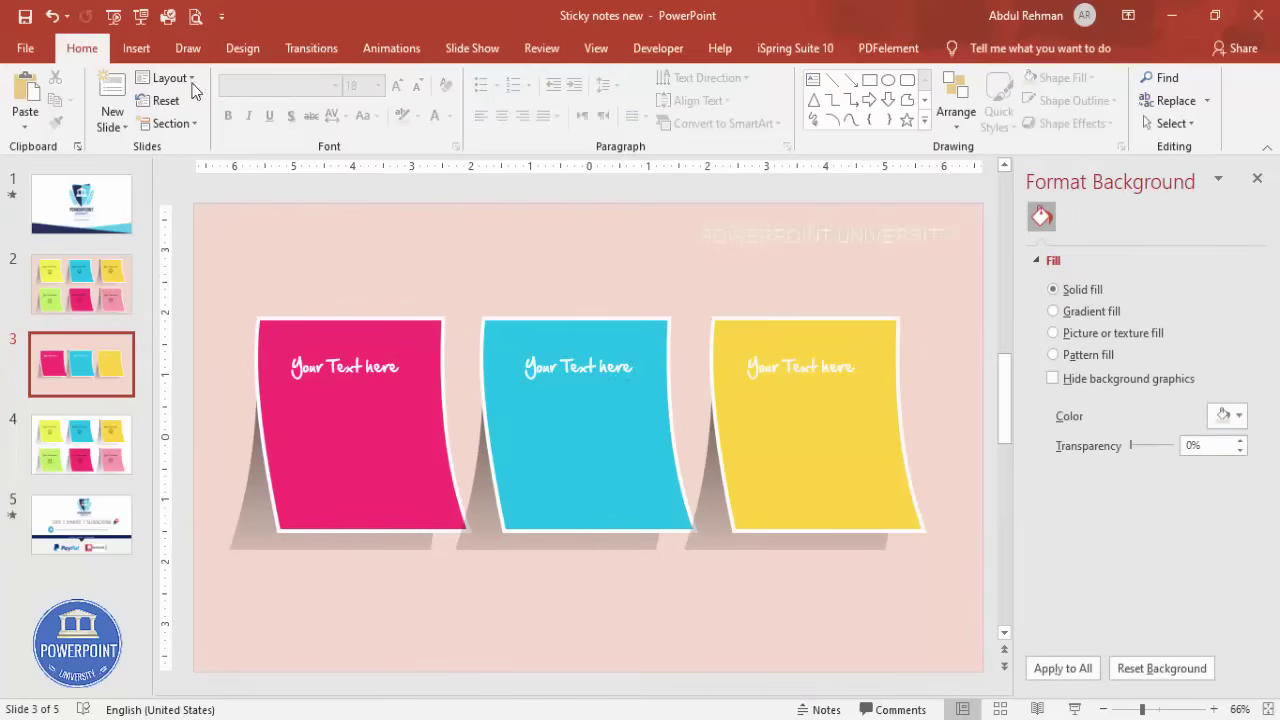
# Insert the smiling, neutral and sad face icons from the Faces icon category
pyautogui.click(136, 48)
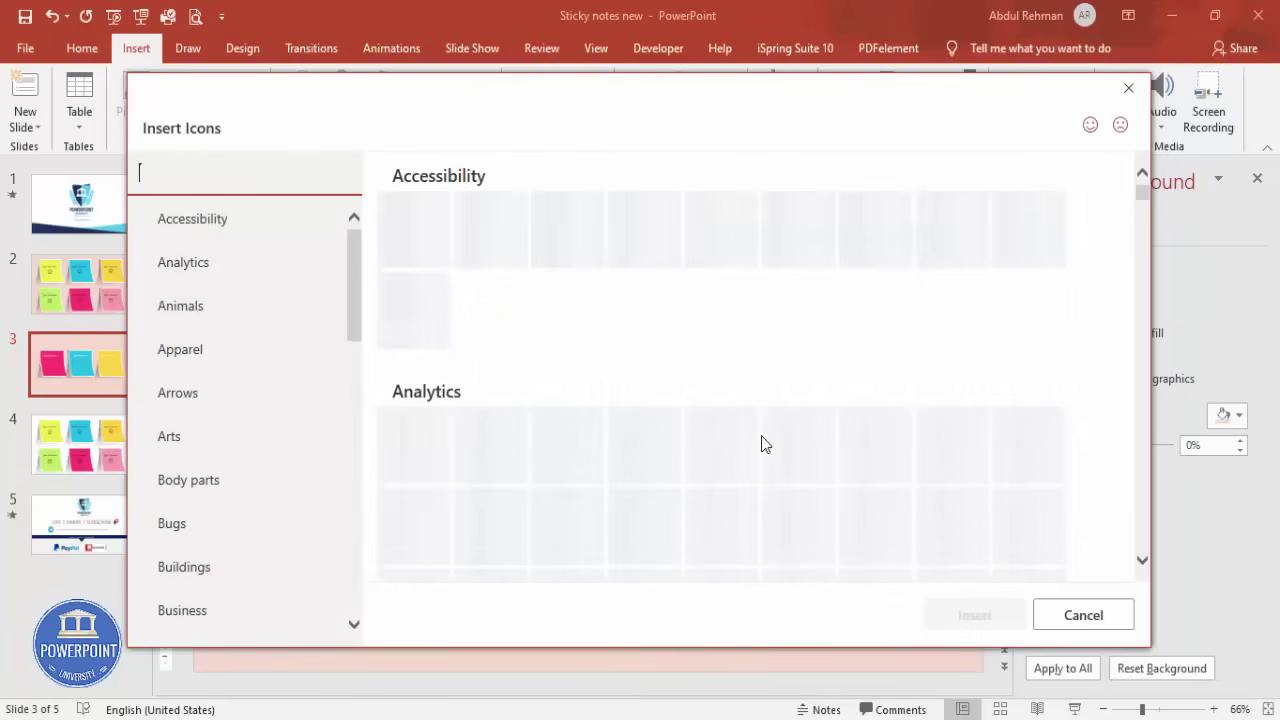
pyautogui.scroll(-15, 808, 482)
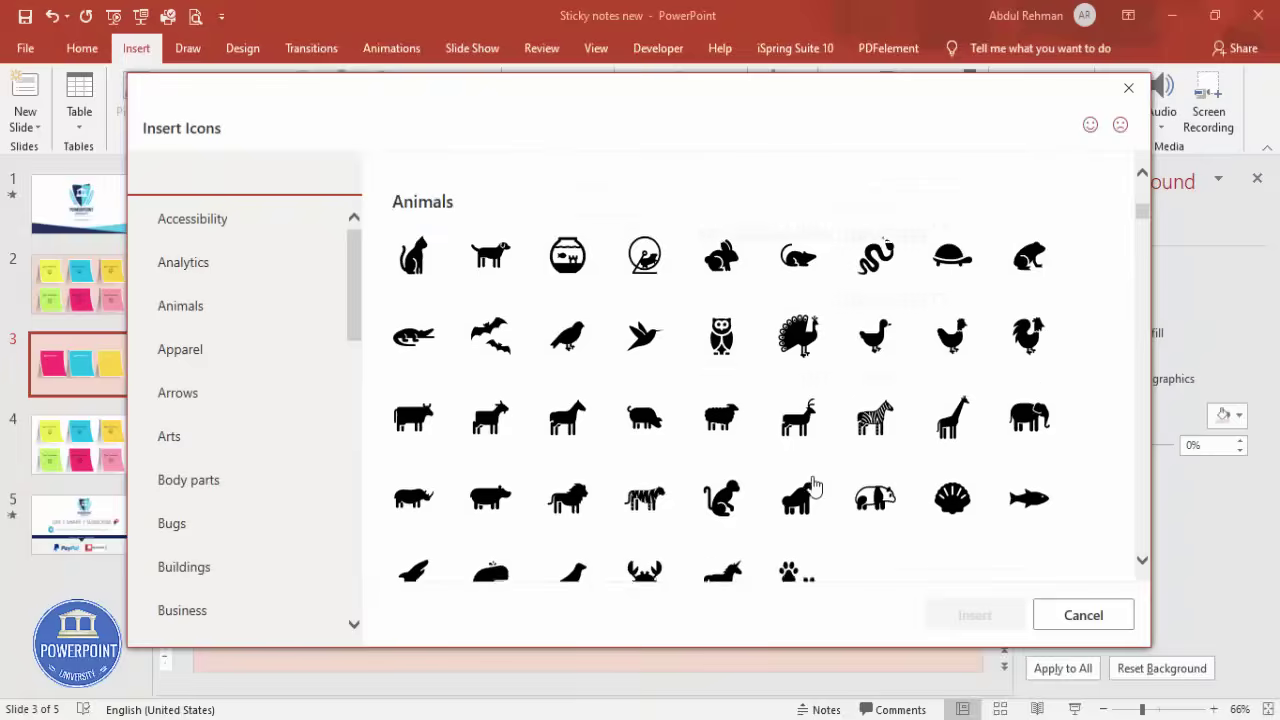
pyautogui.scroll(-15, 813, 485)
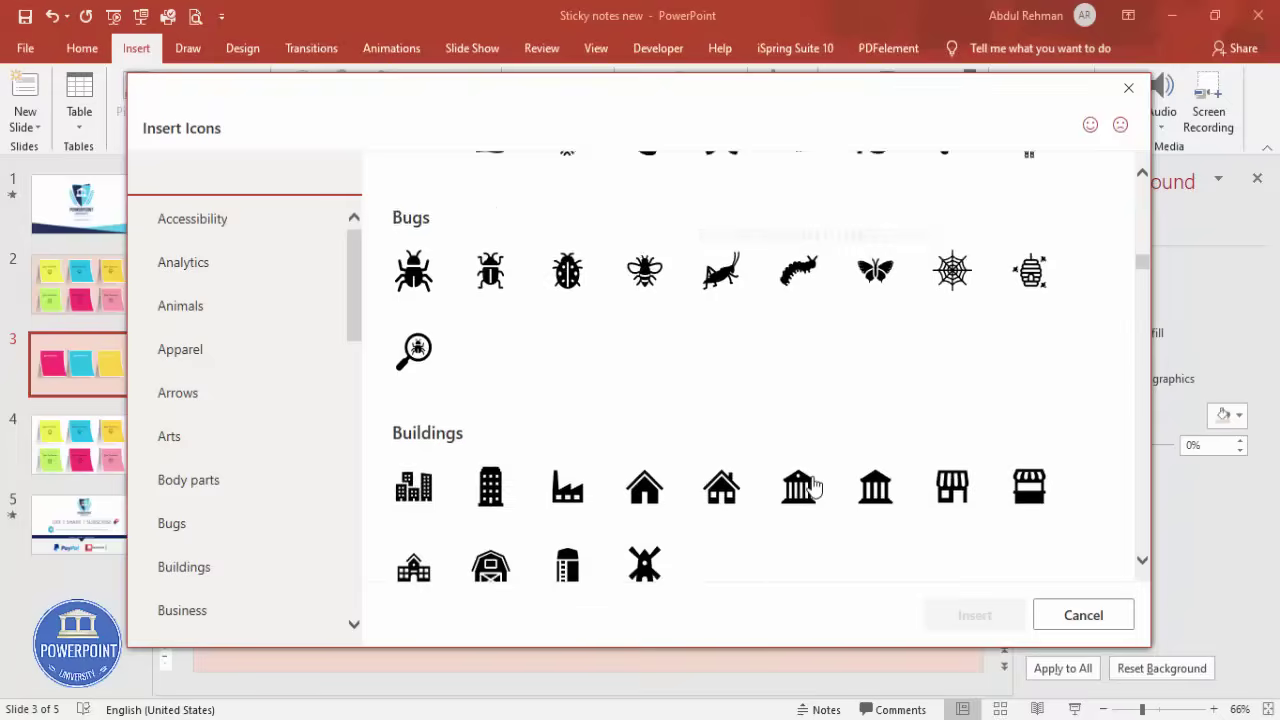
pyautogui.scroll(-15, 813, 485)
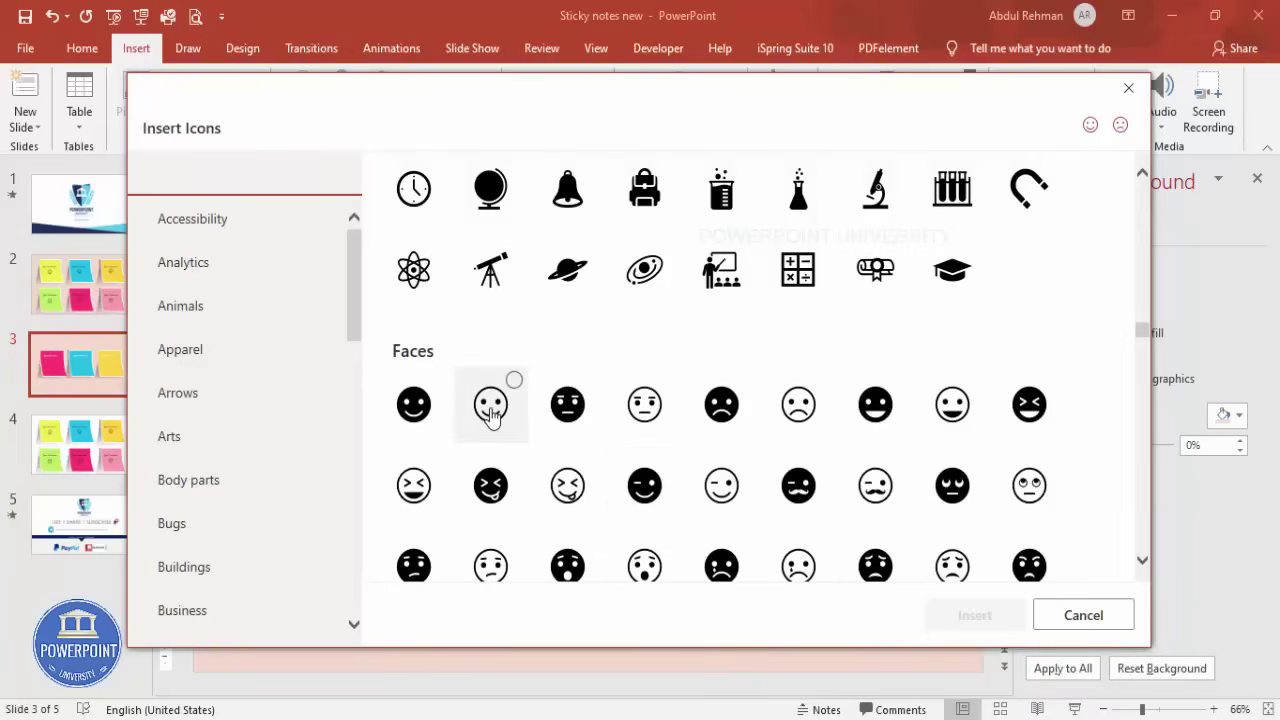
pyautogui.click(491, 405)
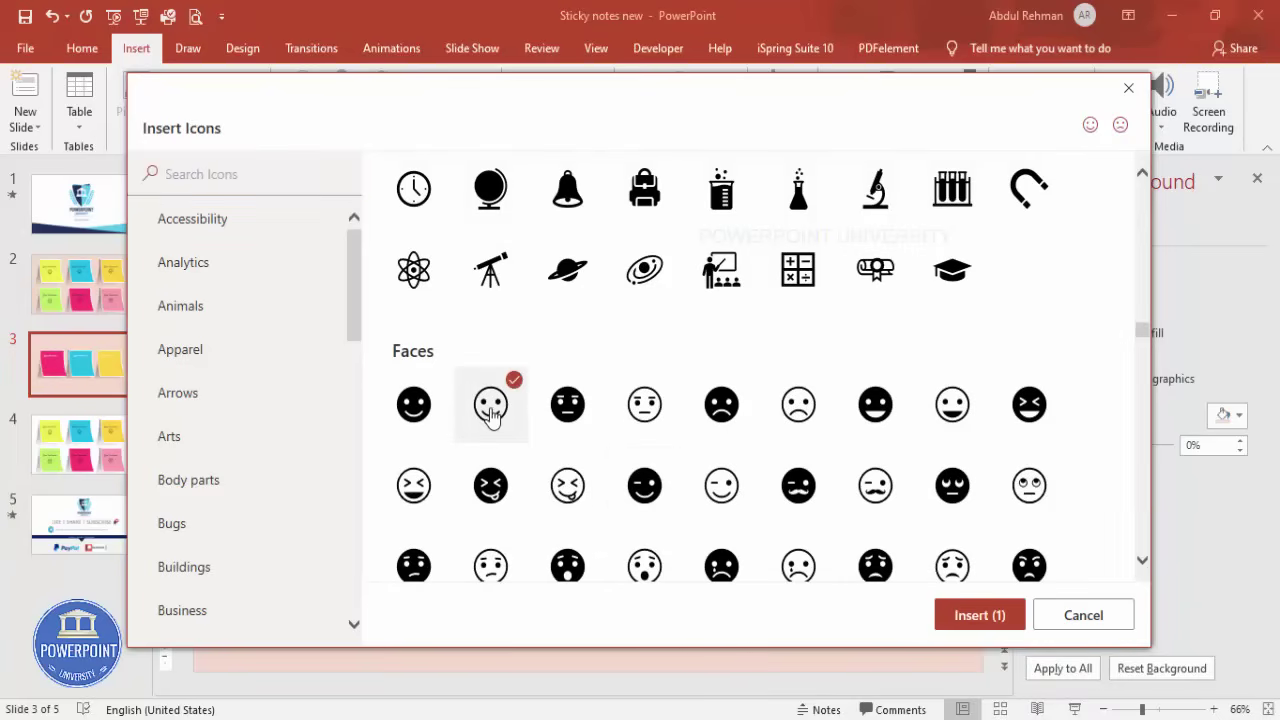
pyautogui.click(640, 413)
pyautogui.click(782, 416)
pyautogui.click(965, 617)
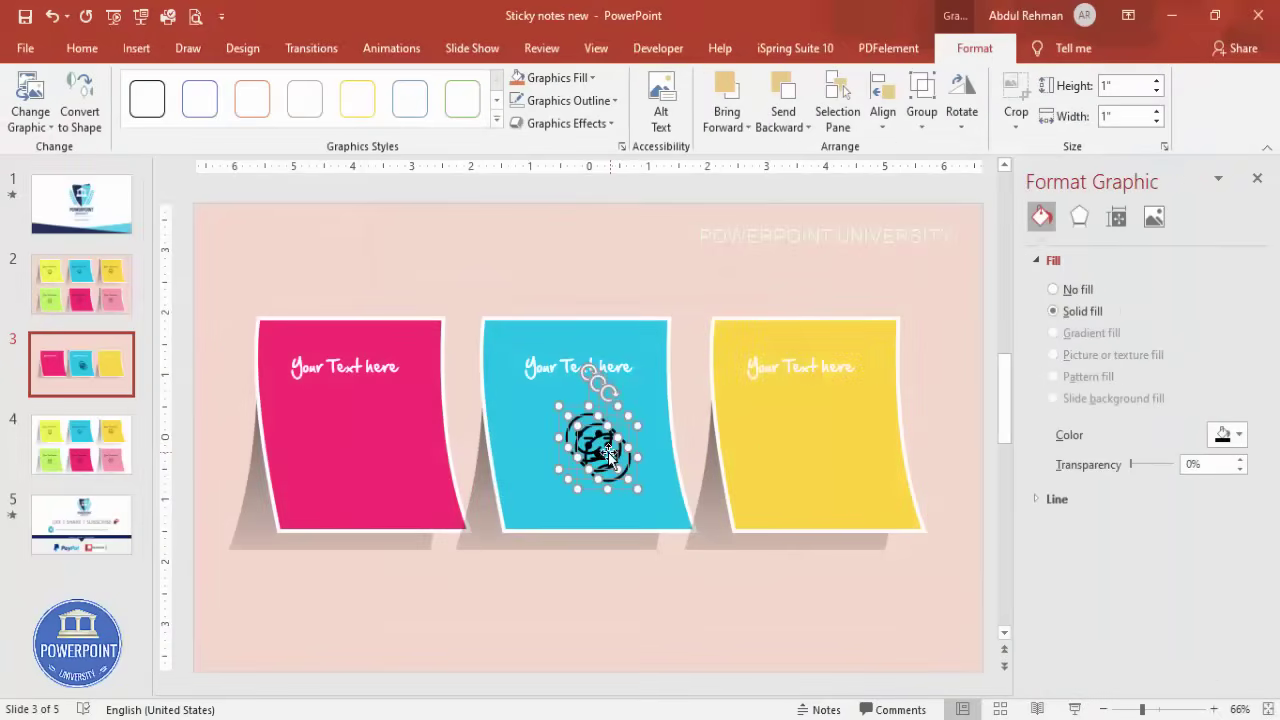
# Move the three face icons up the slide and fill them white
pyautogui.moveTo(644, 387); pyautogui.dragTo(720, 221)
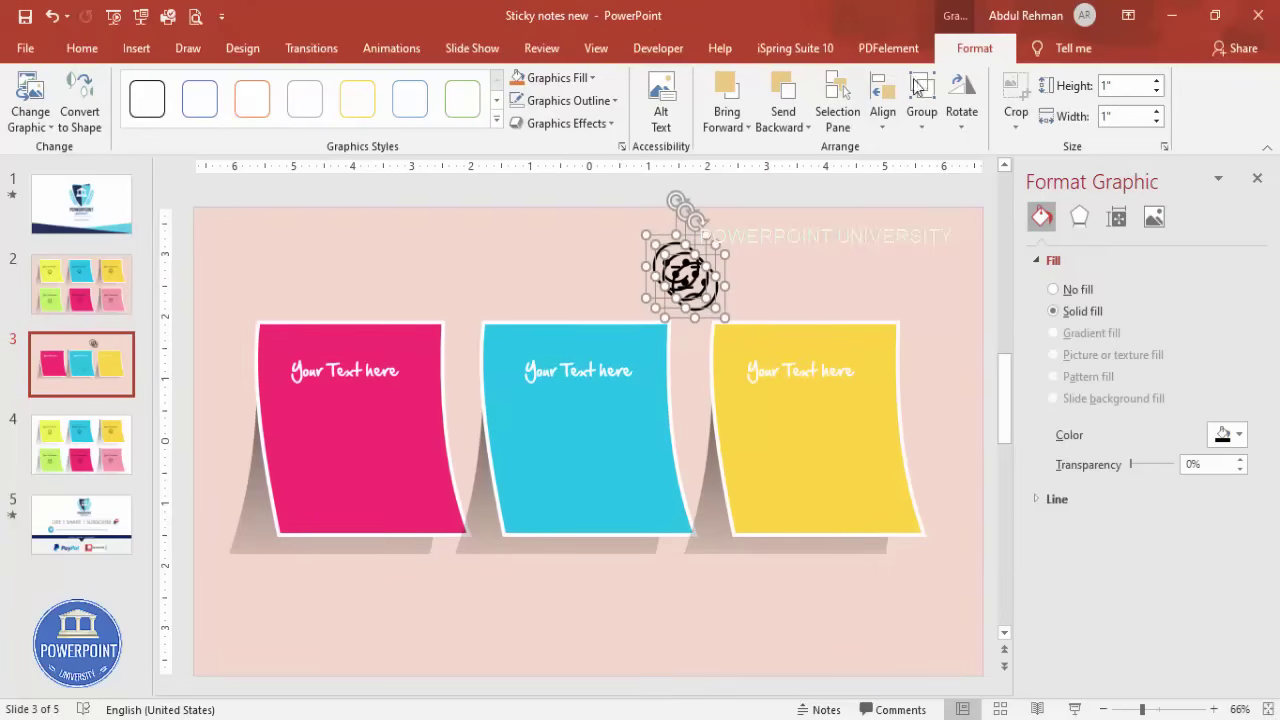
pyautogui.click(591, 78)
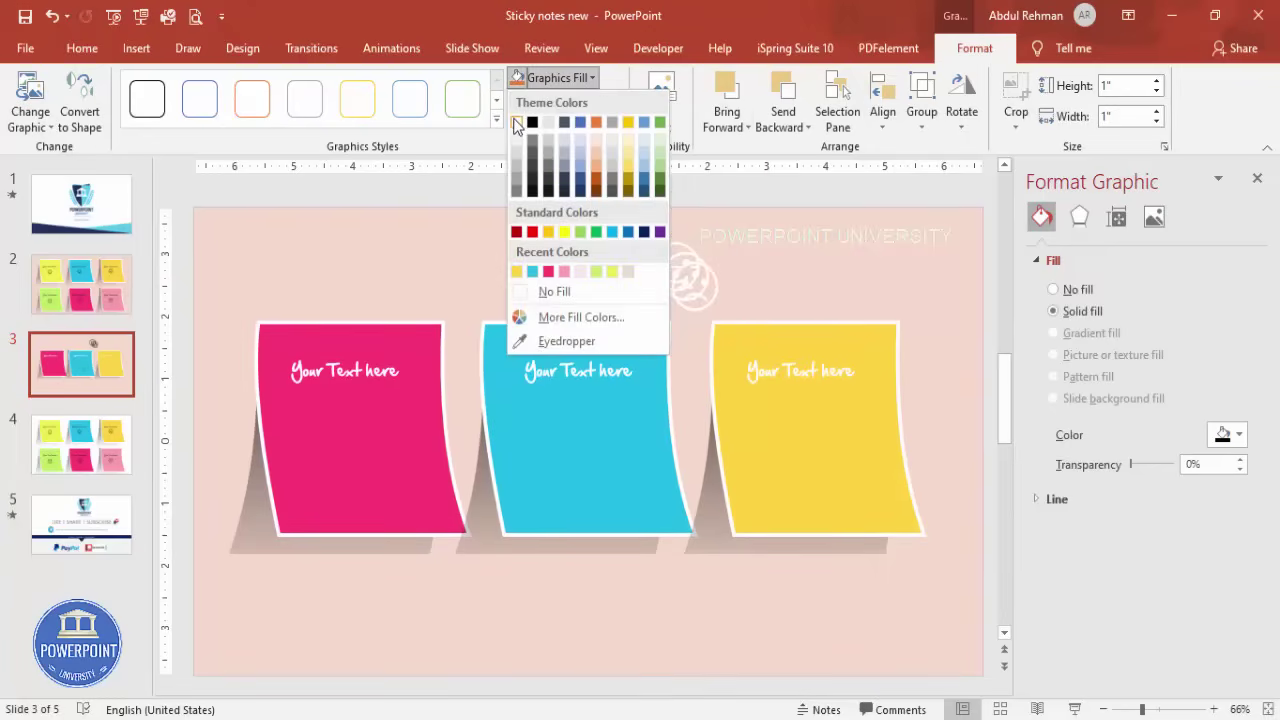
pyautogui.click(520, 120)
pyautogui.click(737, 266)
# Drag the sad face onto the yellow note and the smiling face onto the pink note
pyautogui.moveTo(700, 286); pyautogui.dragTo(577, 444)
pyautogui.scroll(-1, 653, 293)
pyautogui.scroll(1, 653, 293)
pyautogui.moveTo(696, 265); pyautogui.dragTo(378, 437)
pyautogui.click(489, 261)
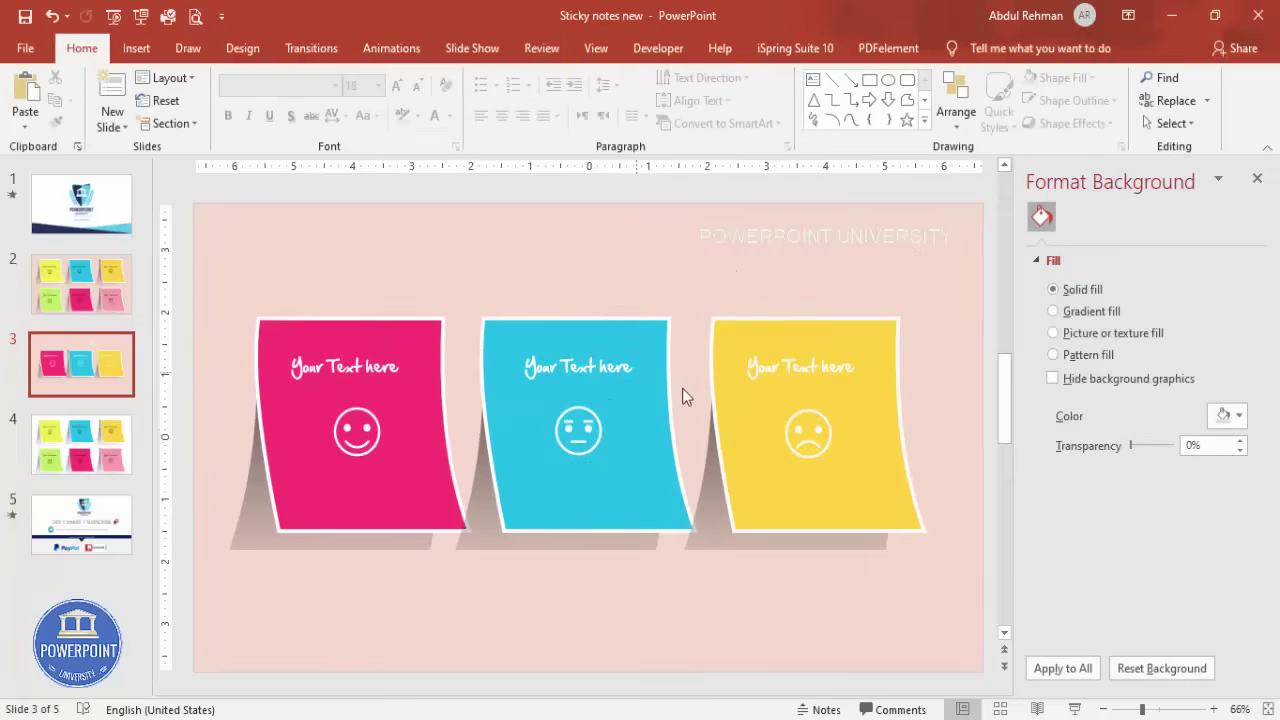